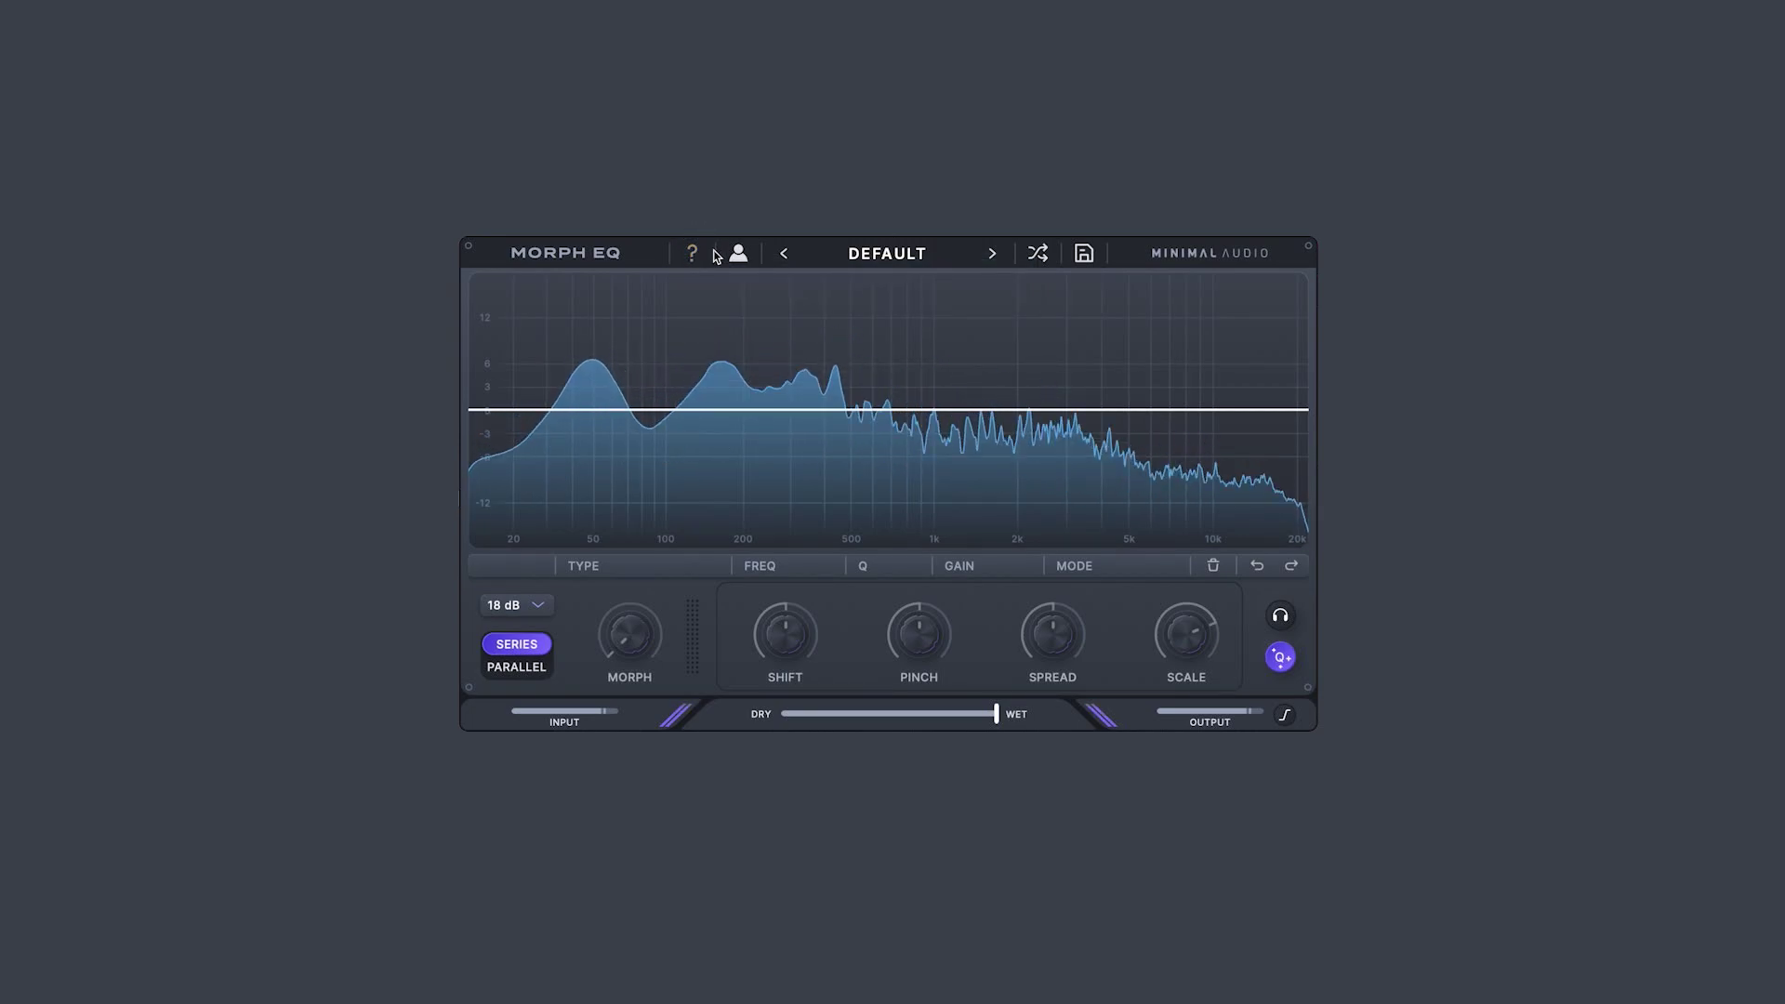
- Open the preset list and close it without changing presets
click(863, 256)
mouse_move(867, 314)
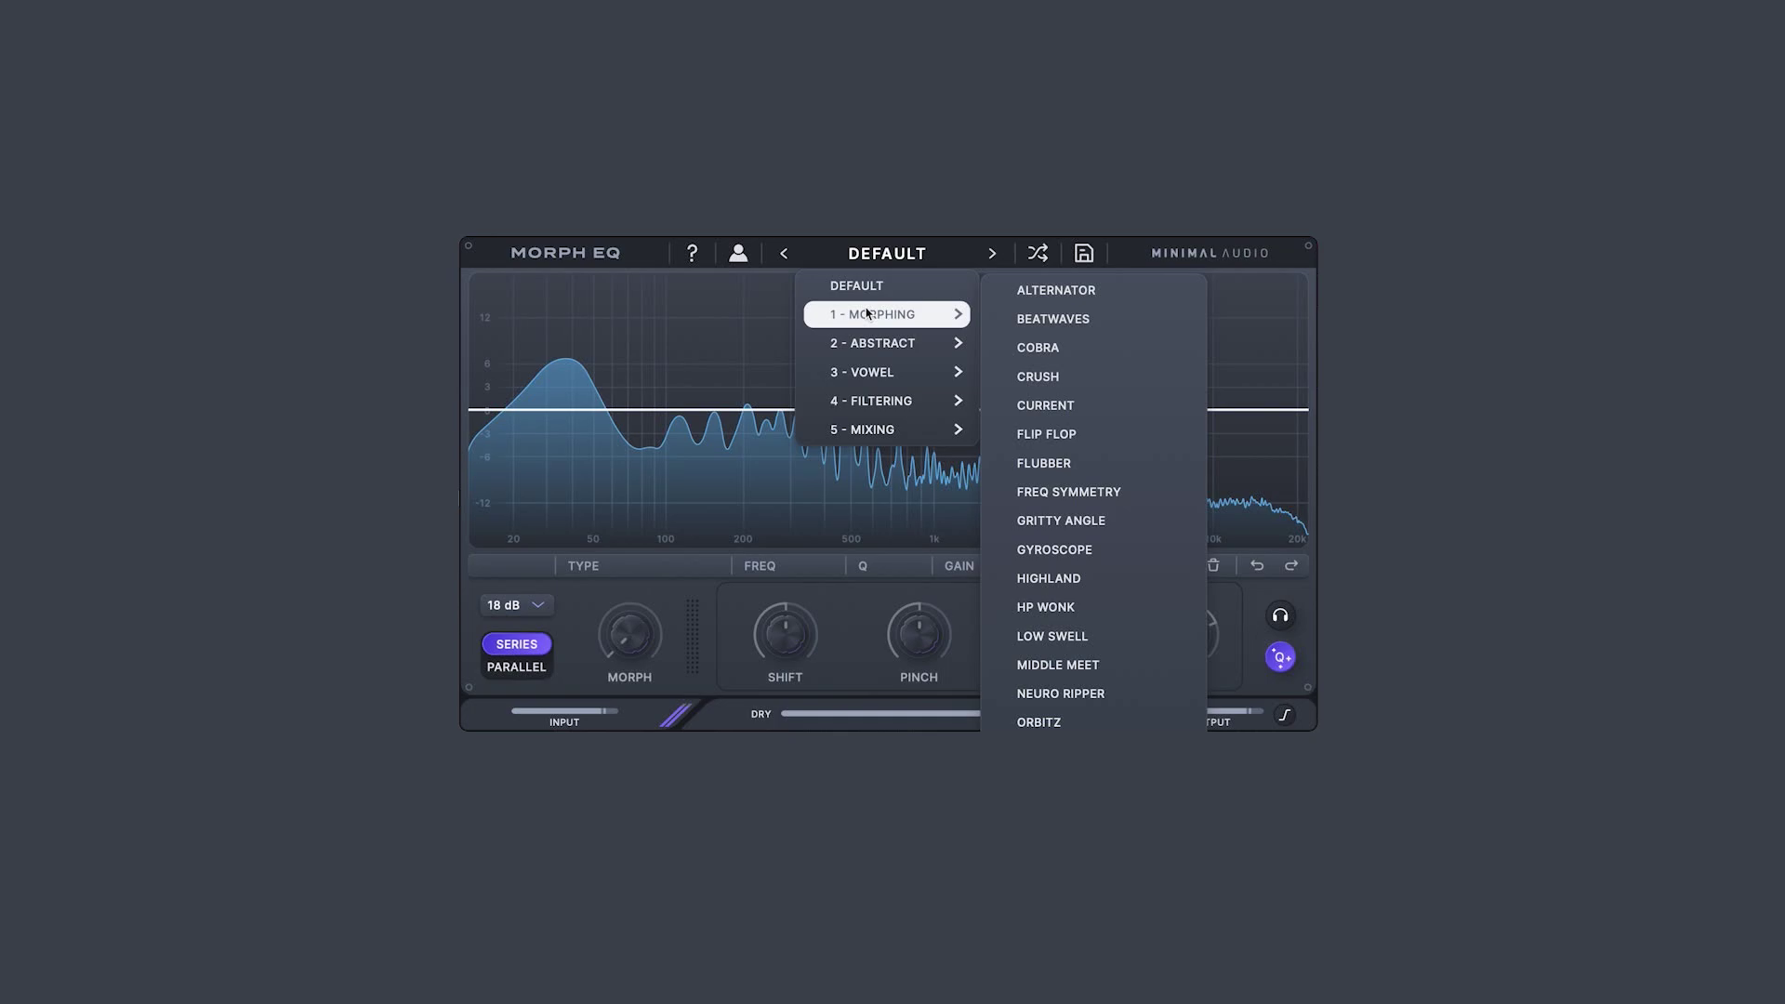
click(1040, 251)
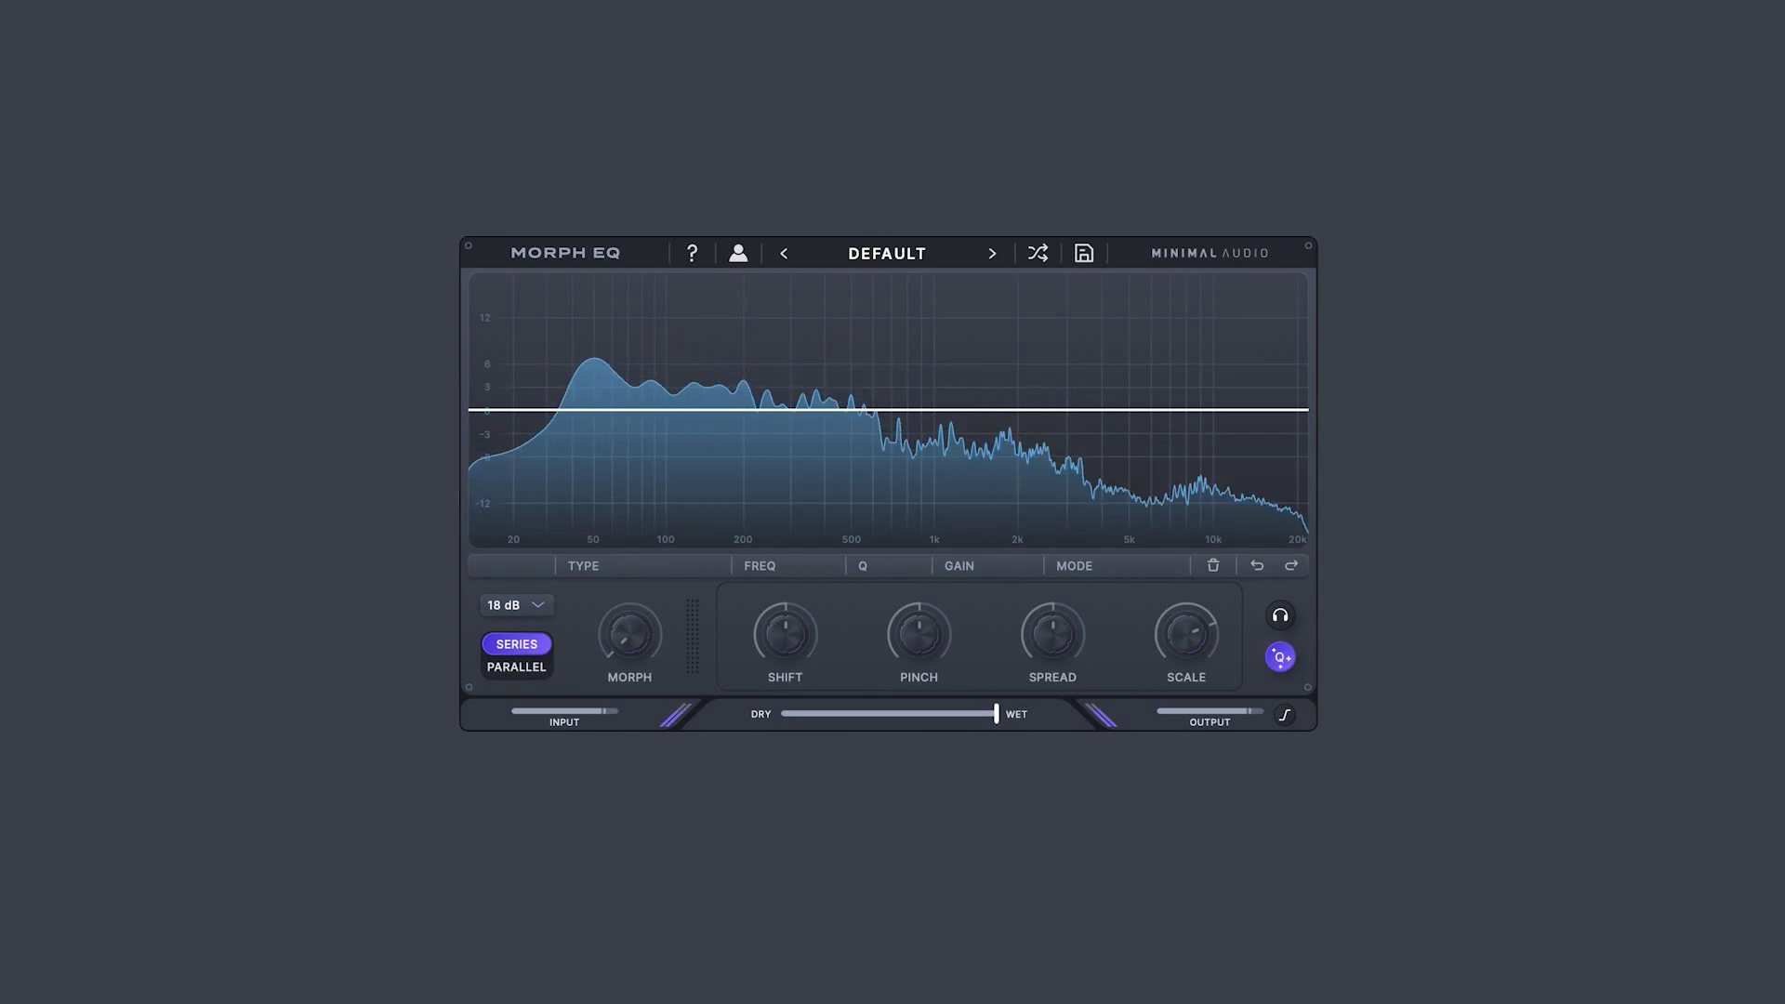
- Add a peak band boosting about 12.9 dB and set its frequency to exactly 500 Hz
double_click(788, 315)
drag(787, 314, 963, 310)
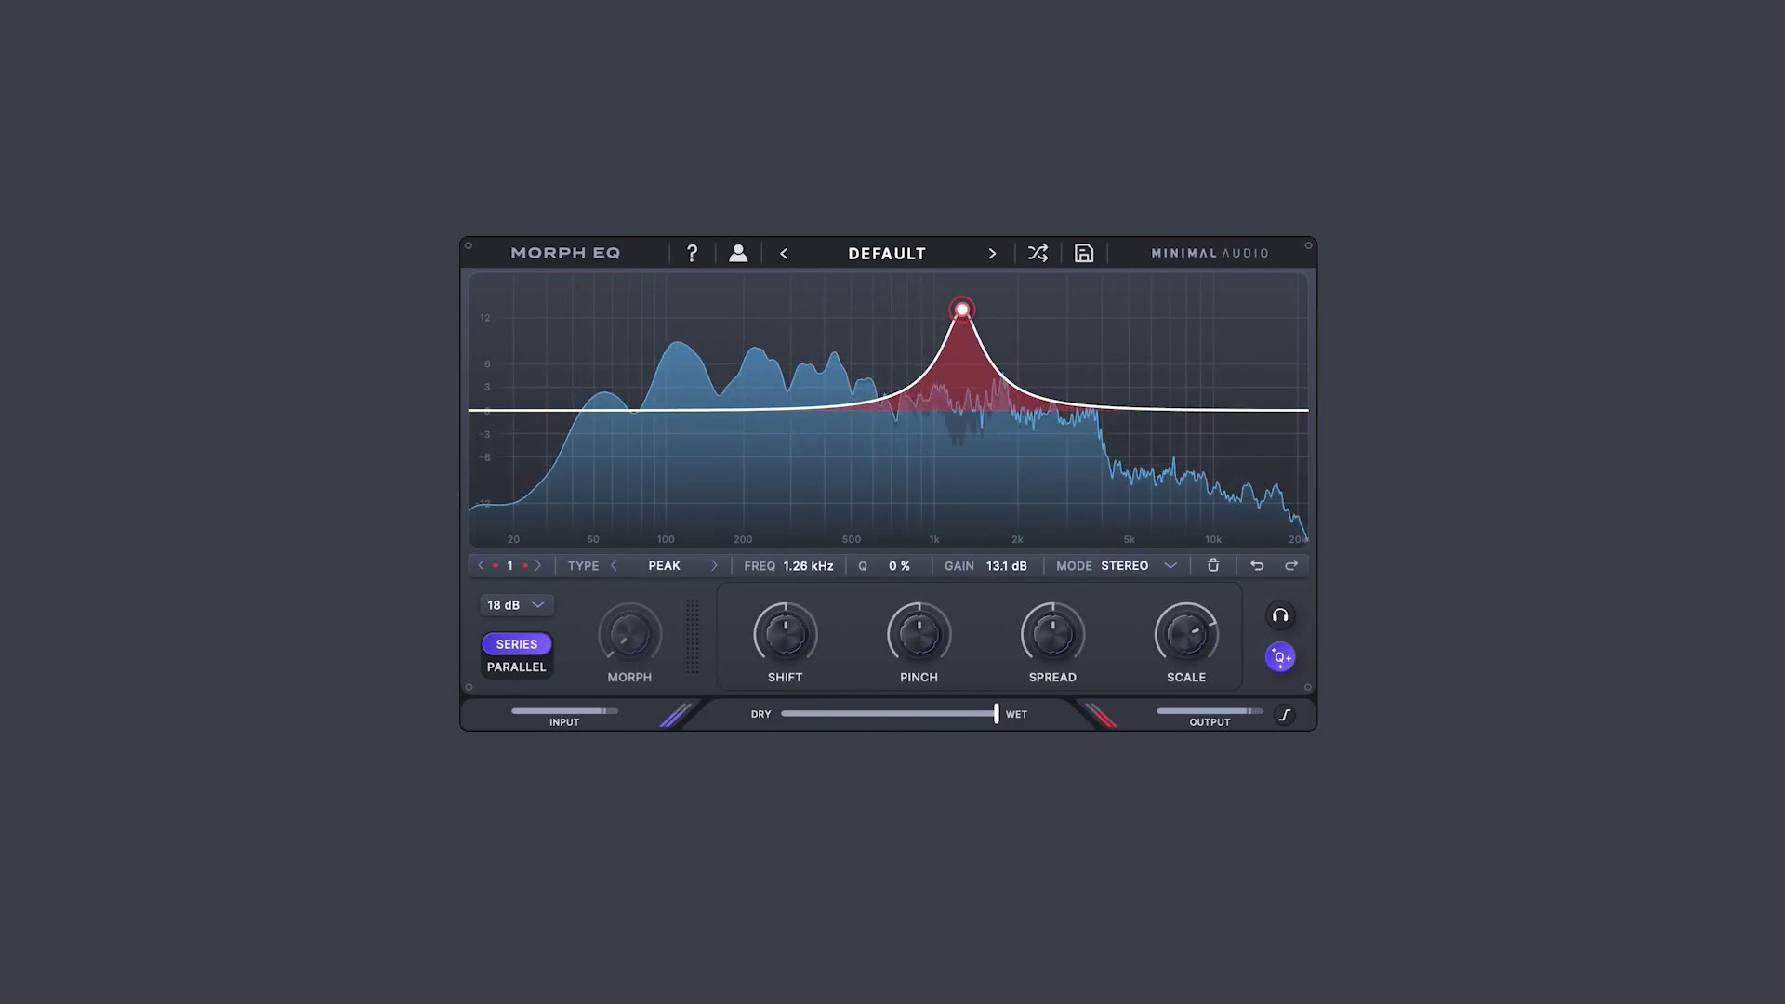
click(802, 563)
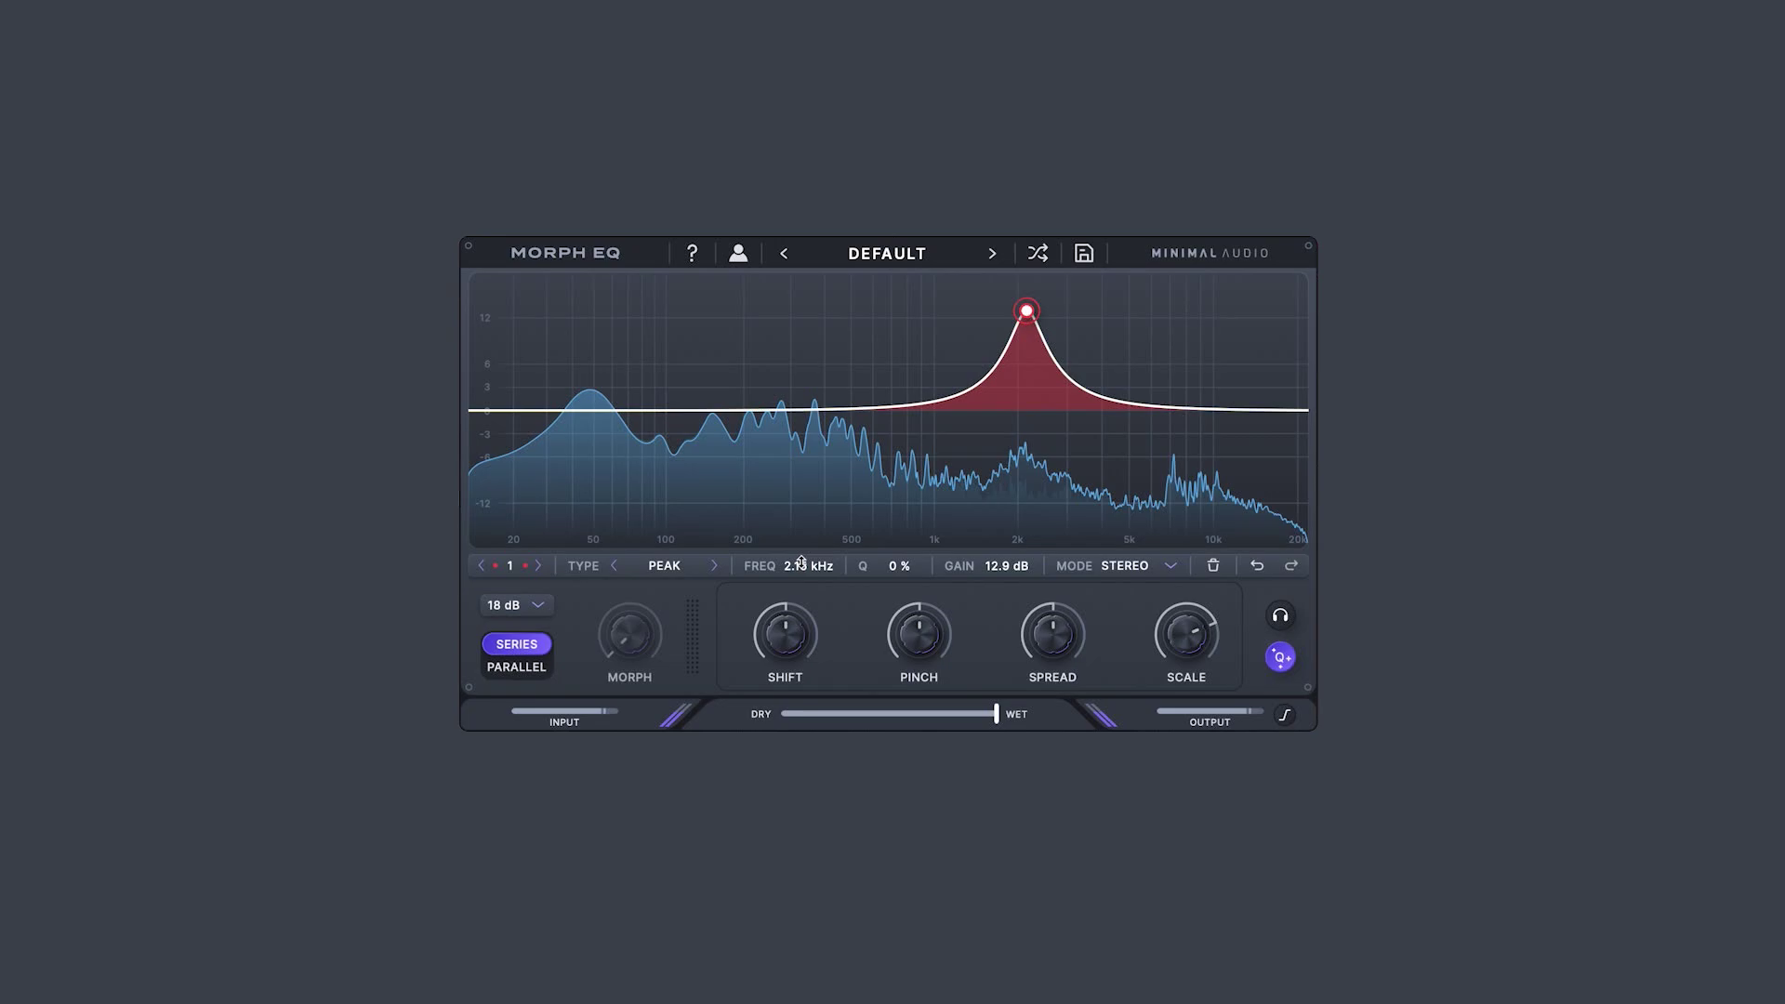
text(500)
key(Return)
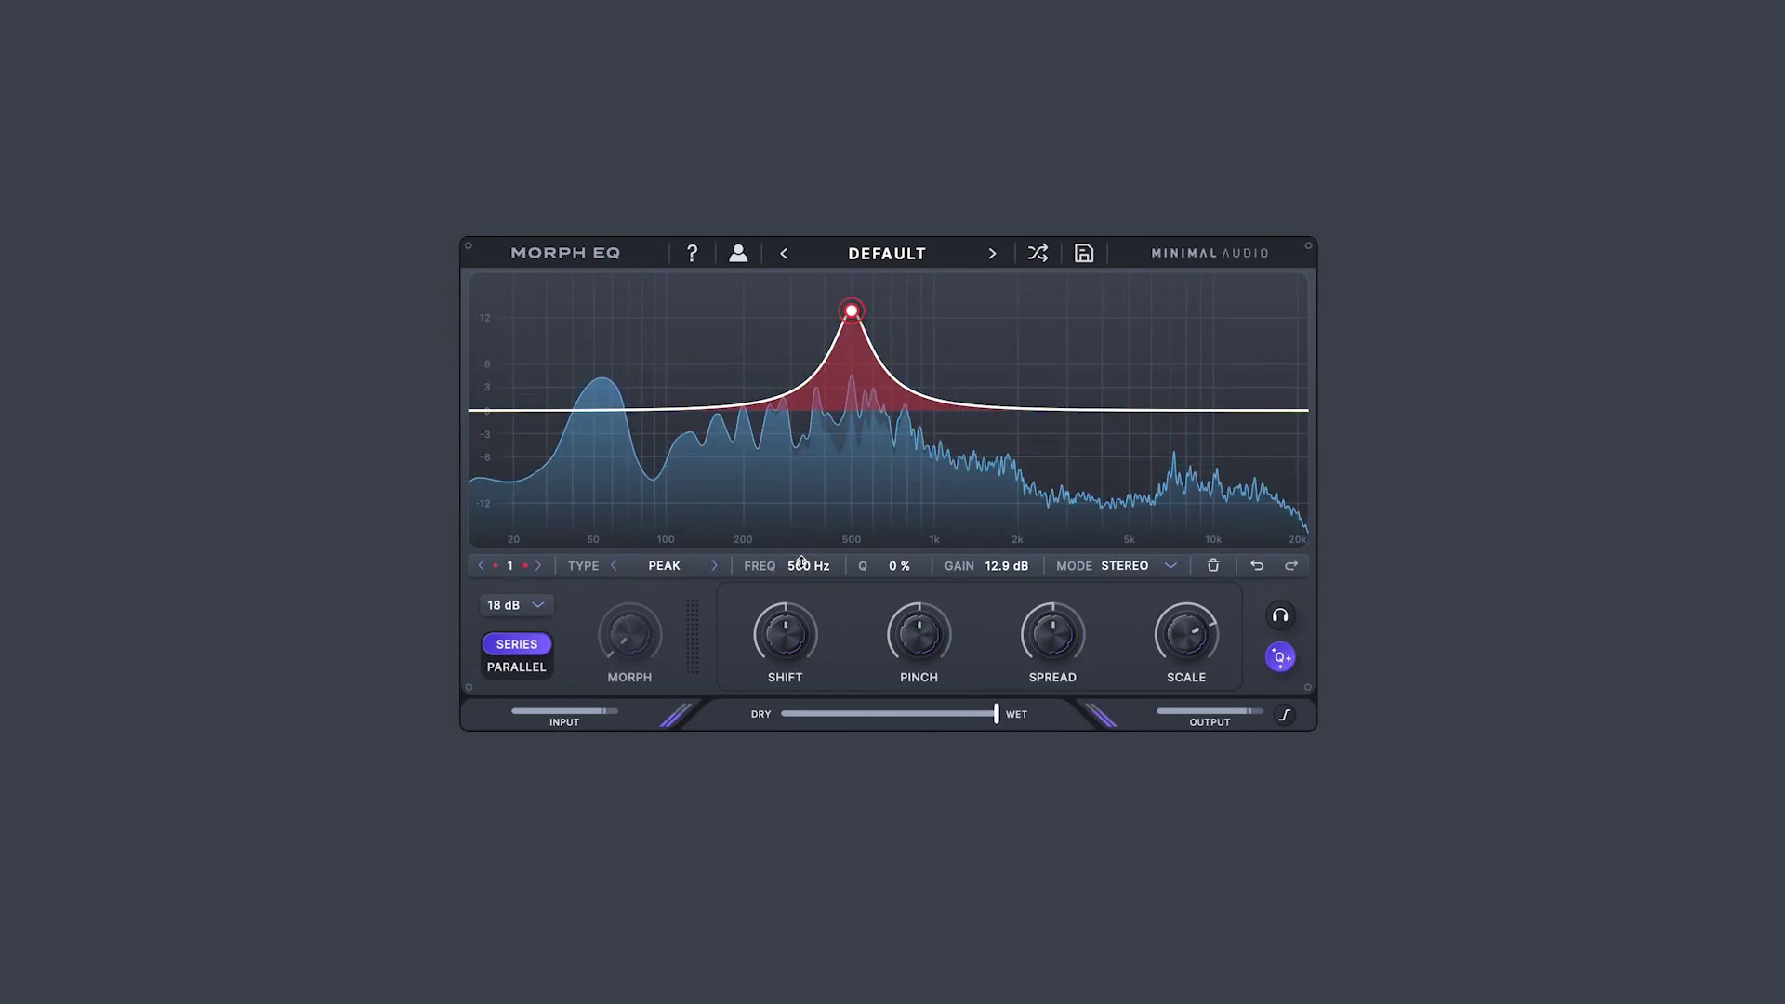
- Check the filter type and mode lists, keeping Peak and Stereo
click(664, 565)
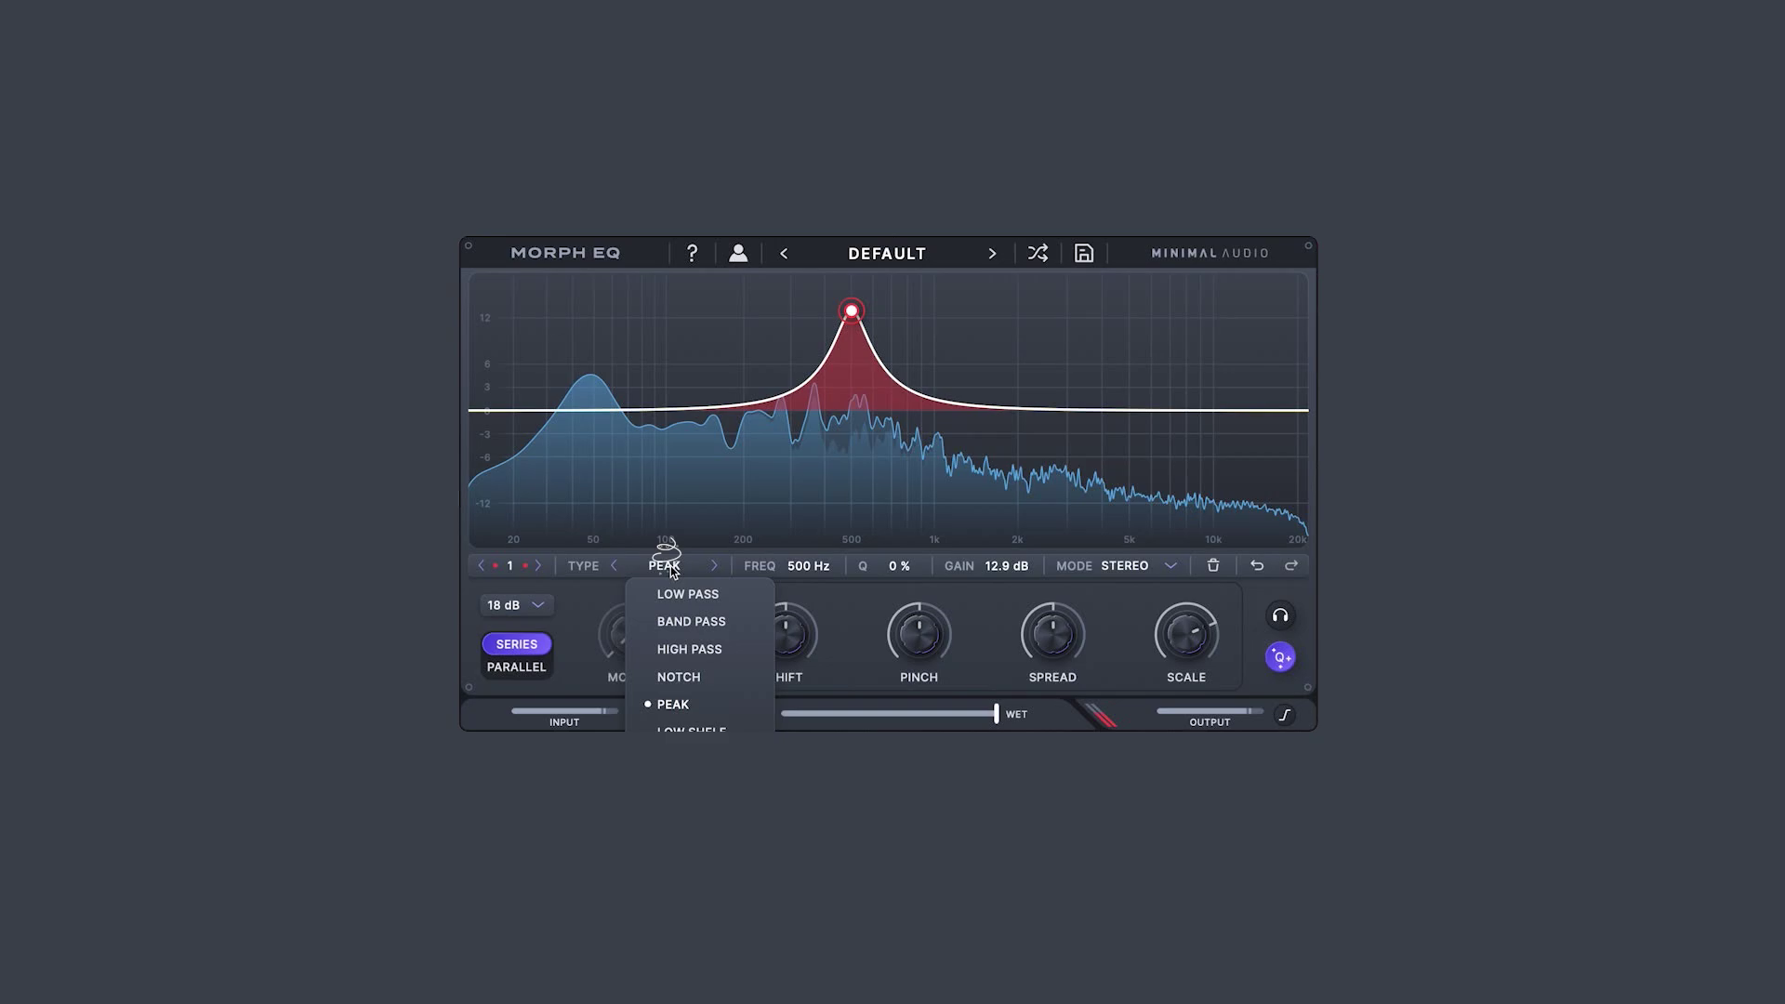
click(673, 571)
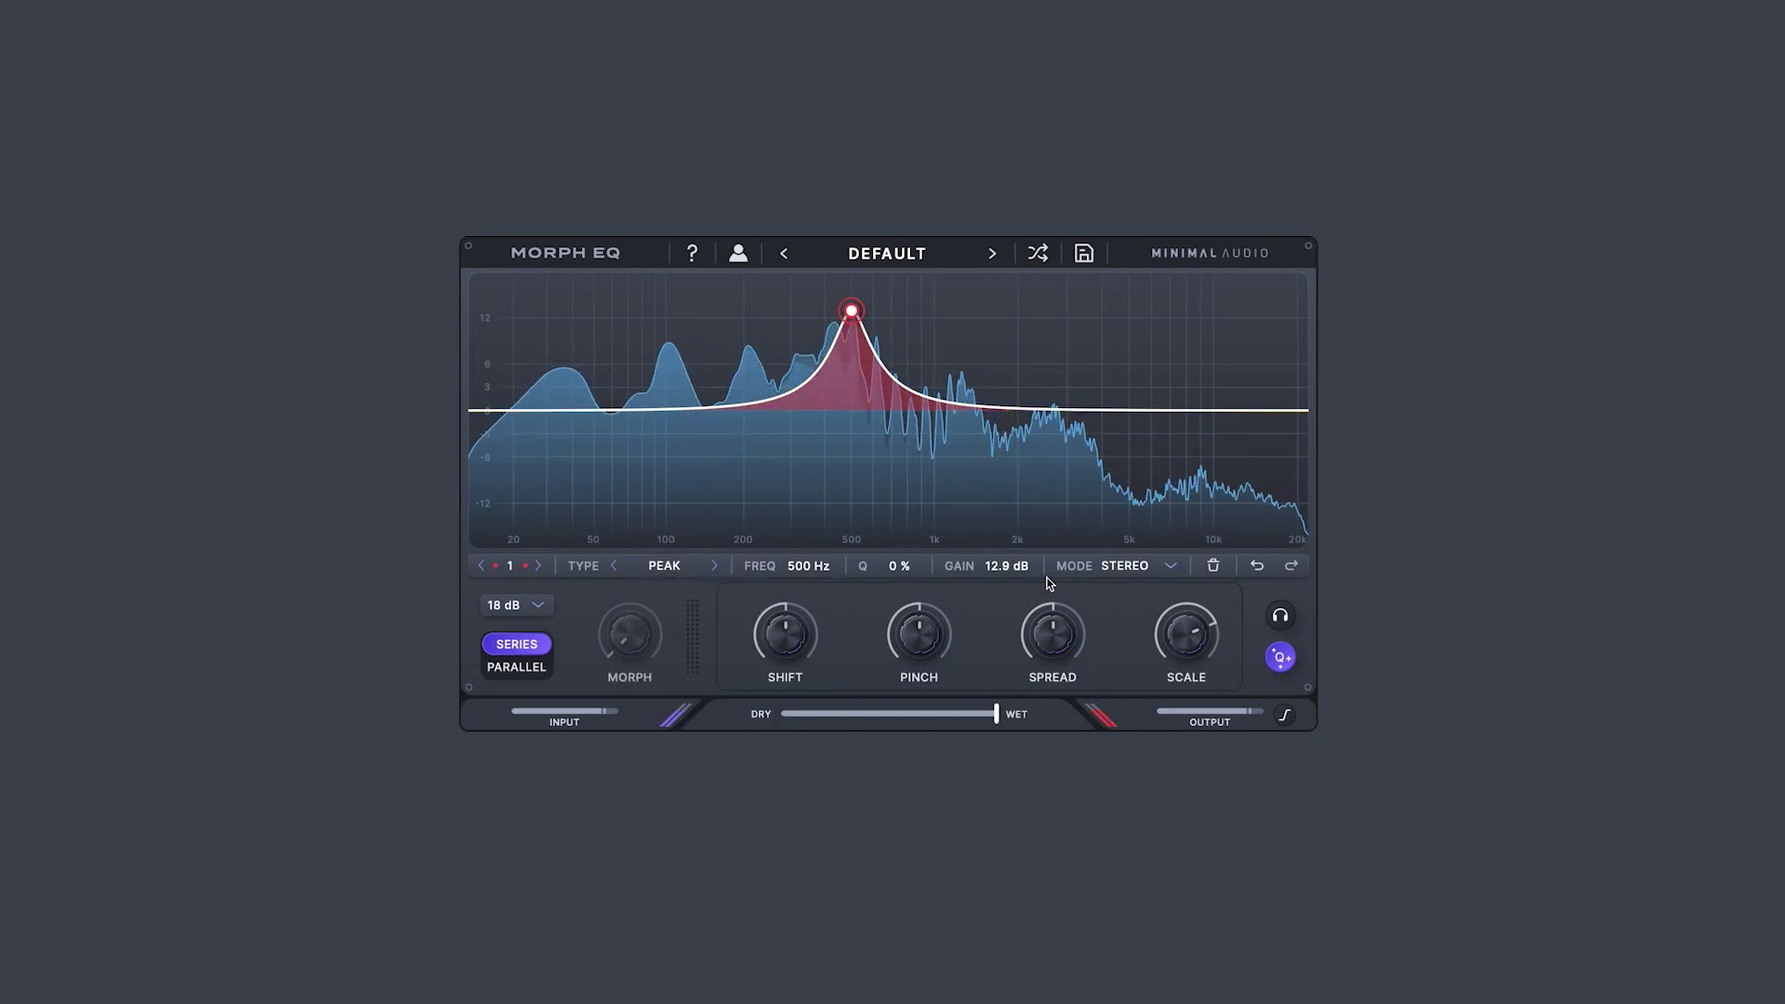
click(1120, 567)
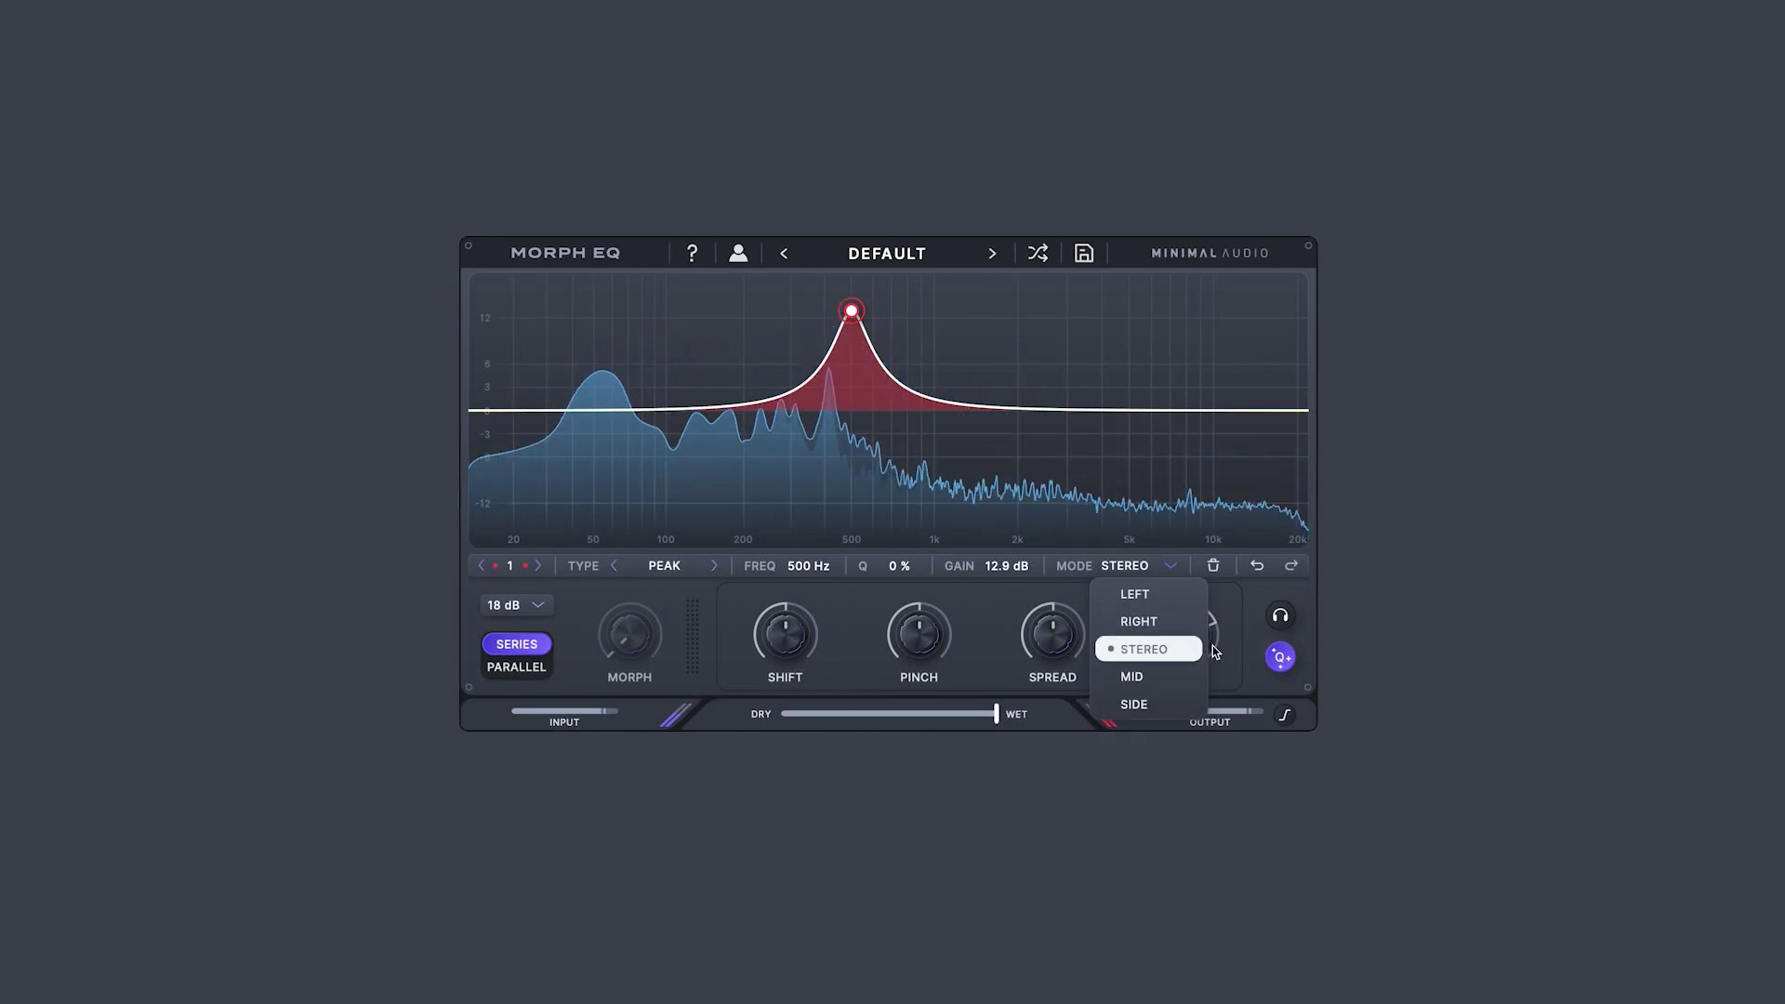
click(1235, 616)
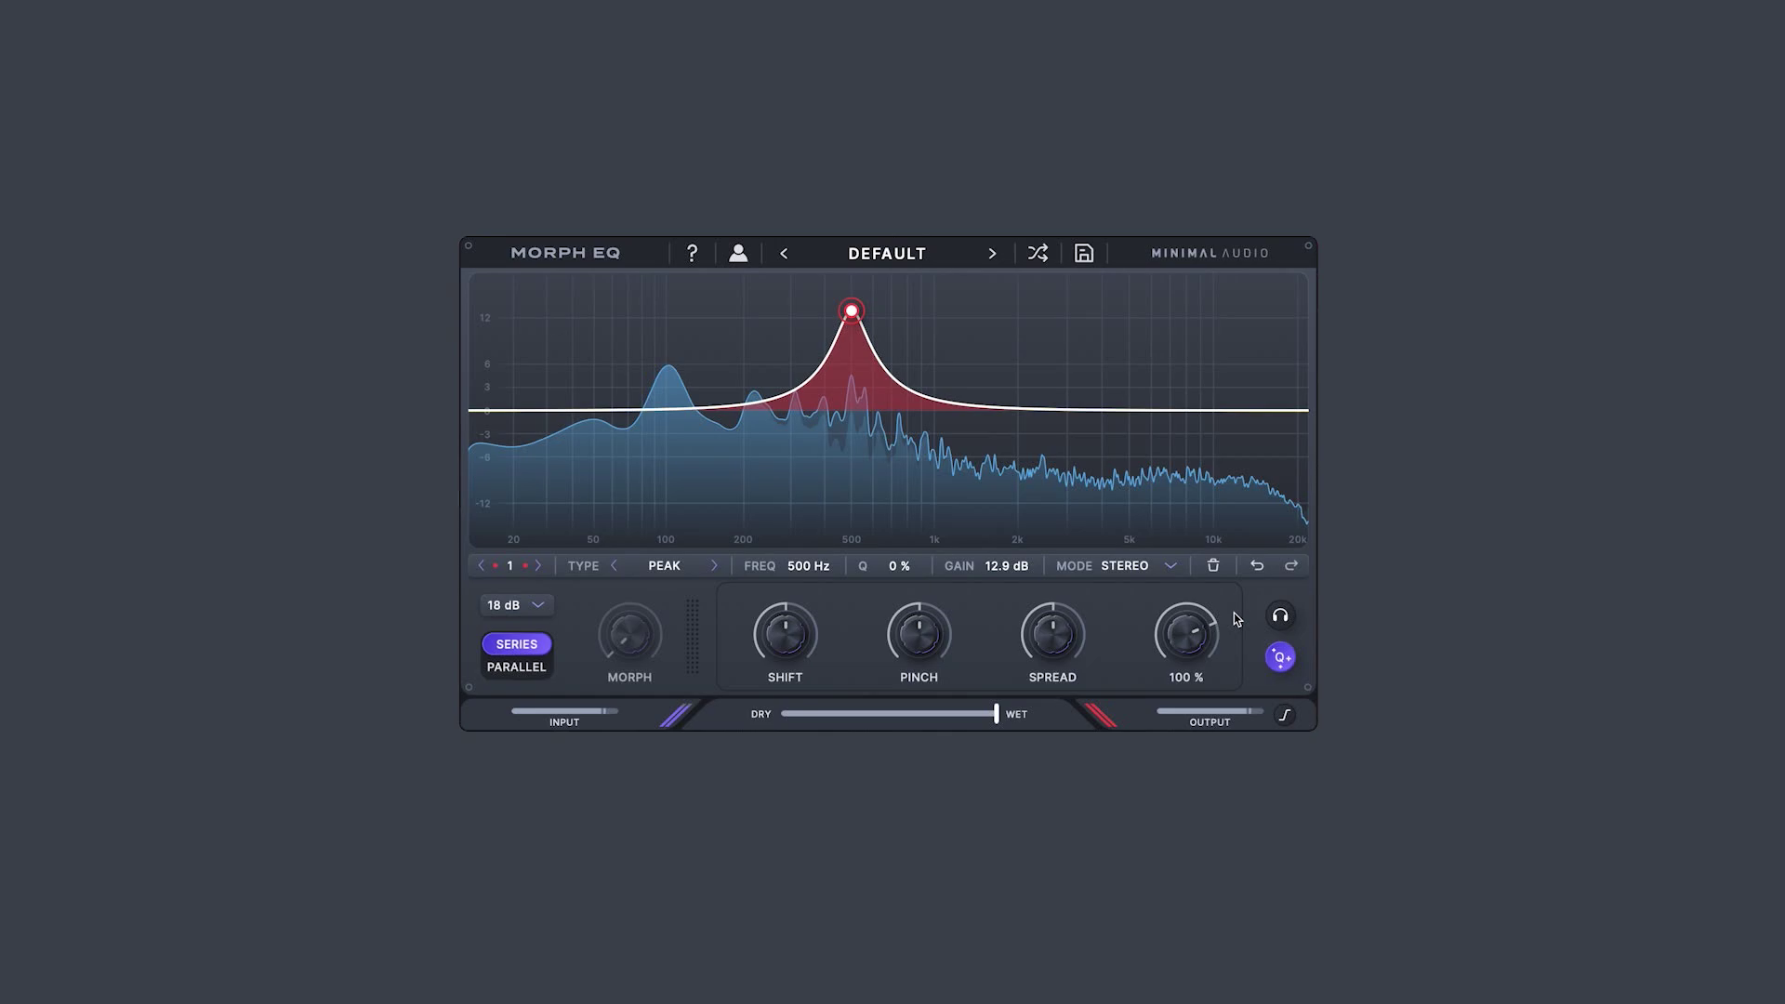
- Undo and redo the 500 Hz change, then add a second peak band at 4.61 kHz
click(1256, 566)
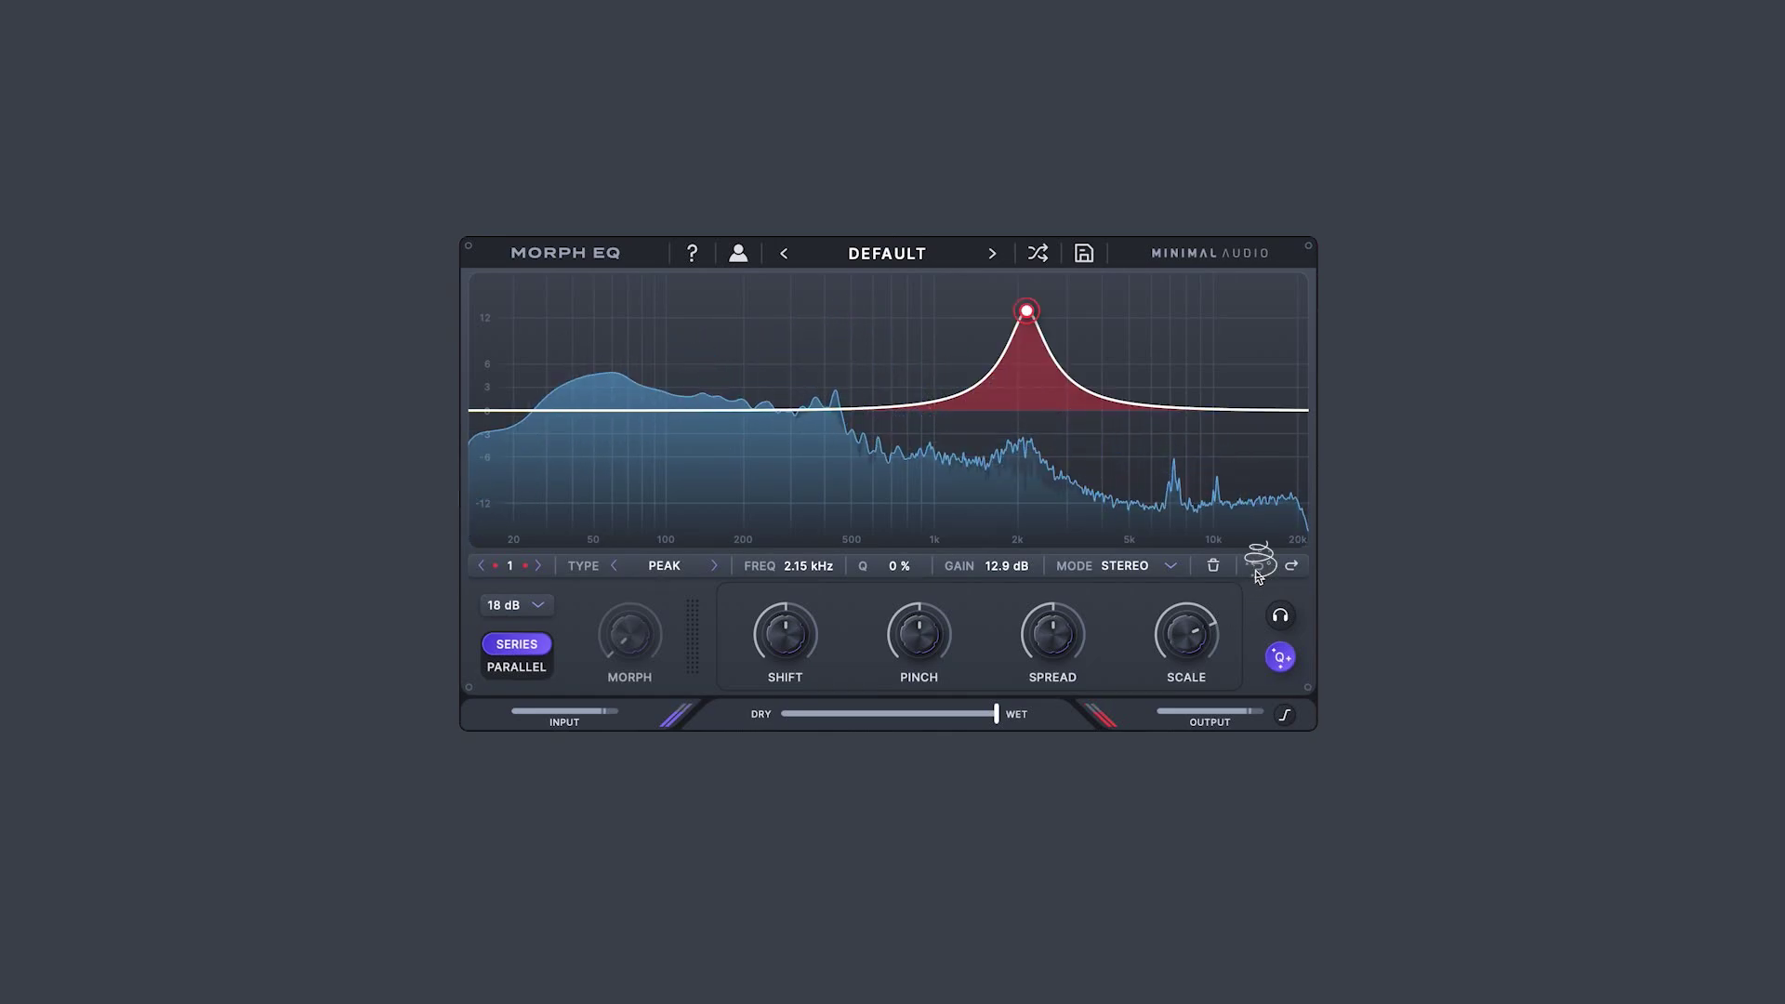
click(1292, 565)
click(1291, 566)
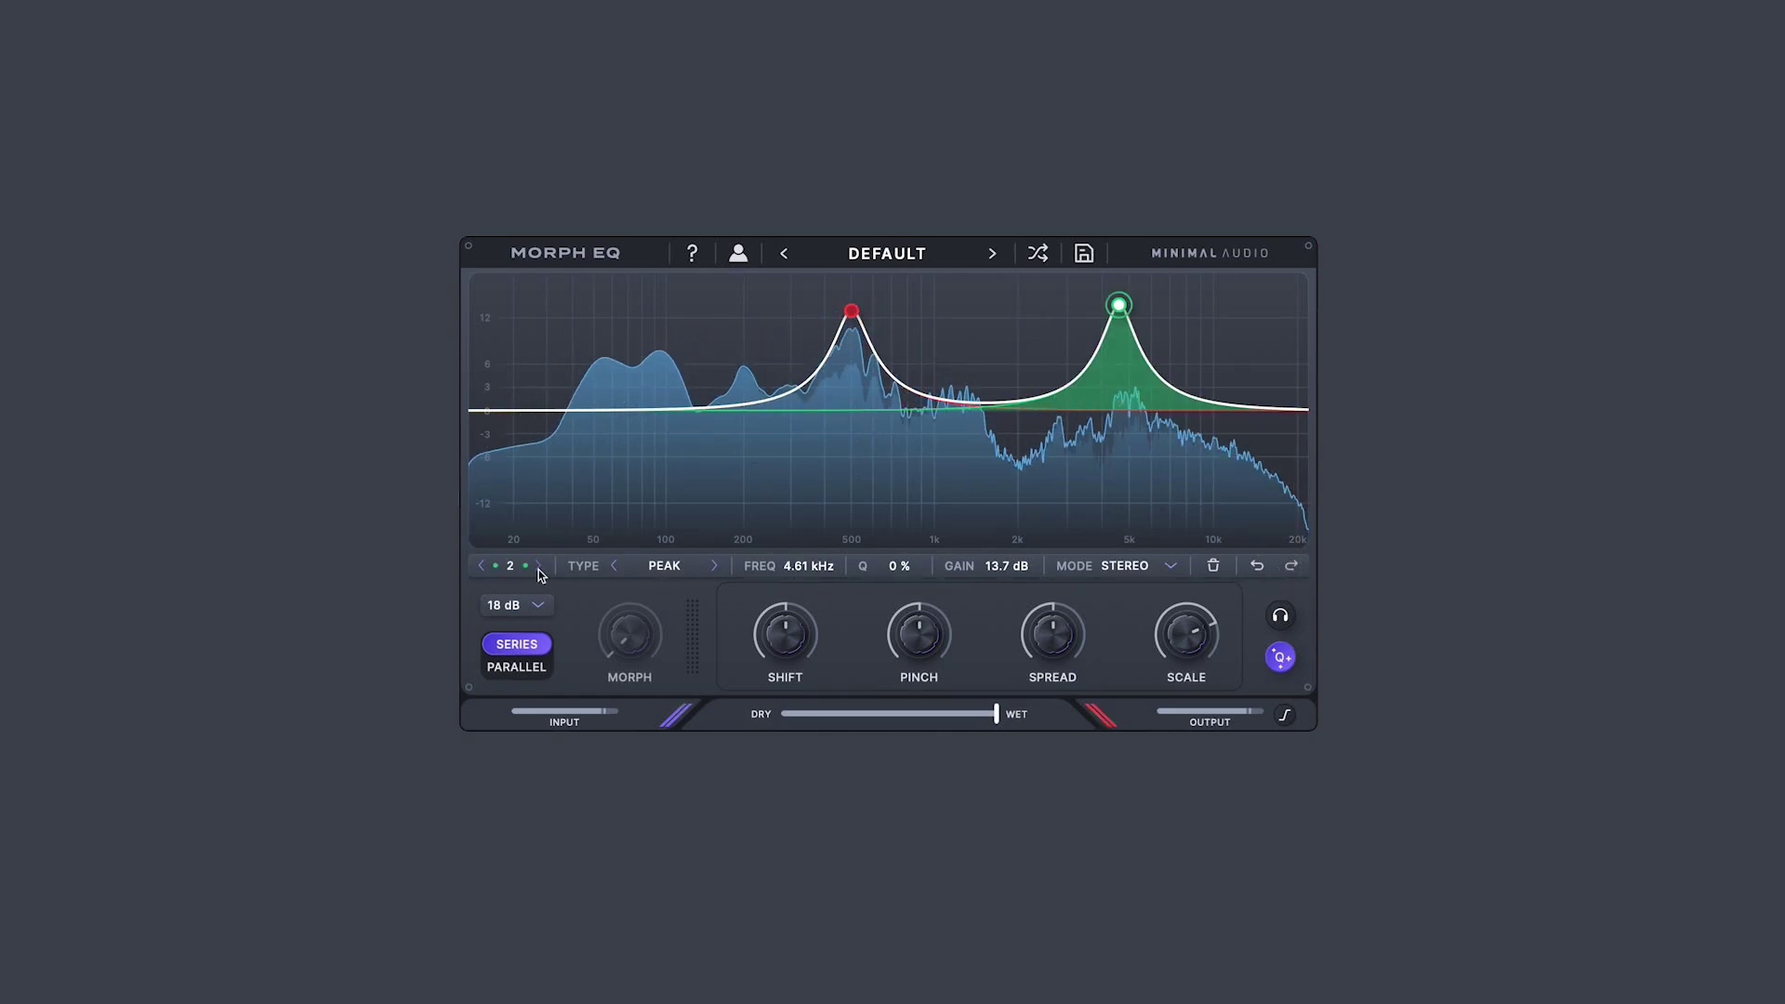
- Delete the 500 Hz band and then the 4.61 kHz band, leaving the curve flat
click(539, 567)
click(539, 568)
click(539, 567)
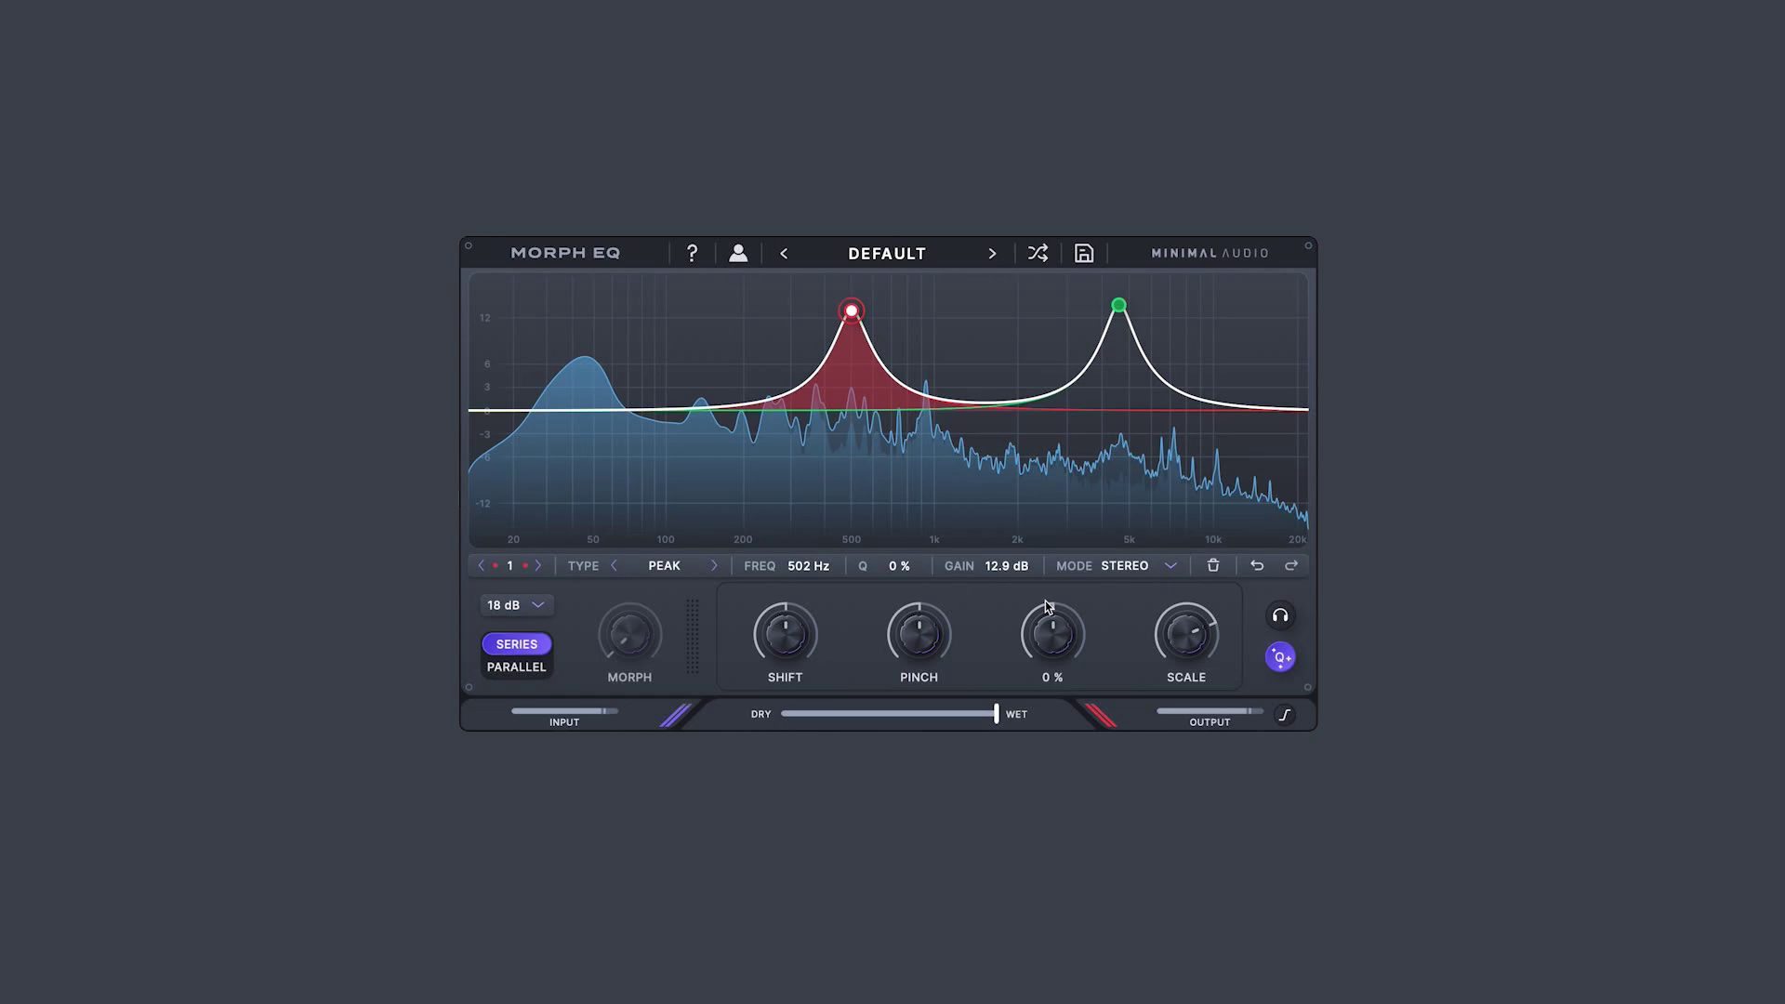
click(1214, 565)
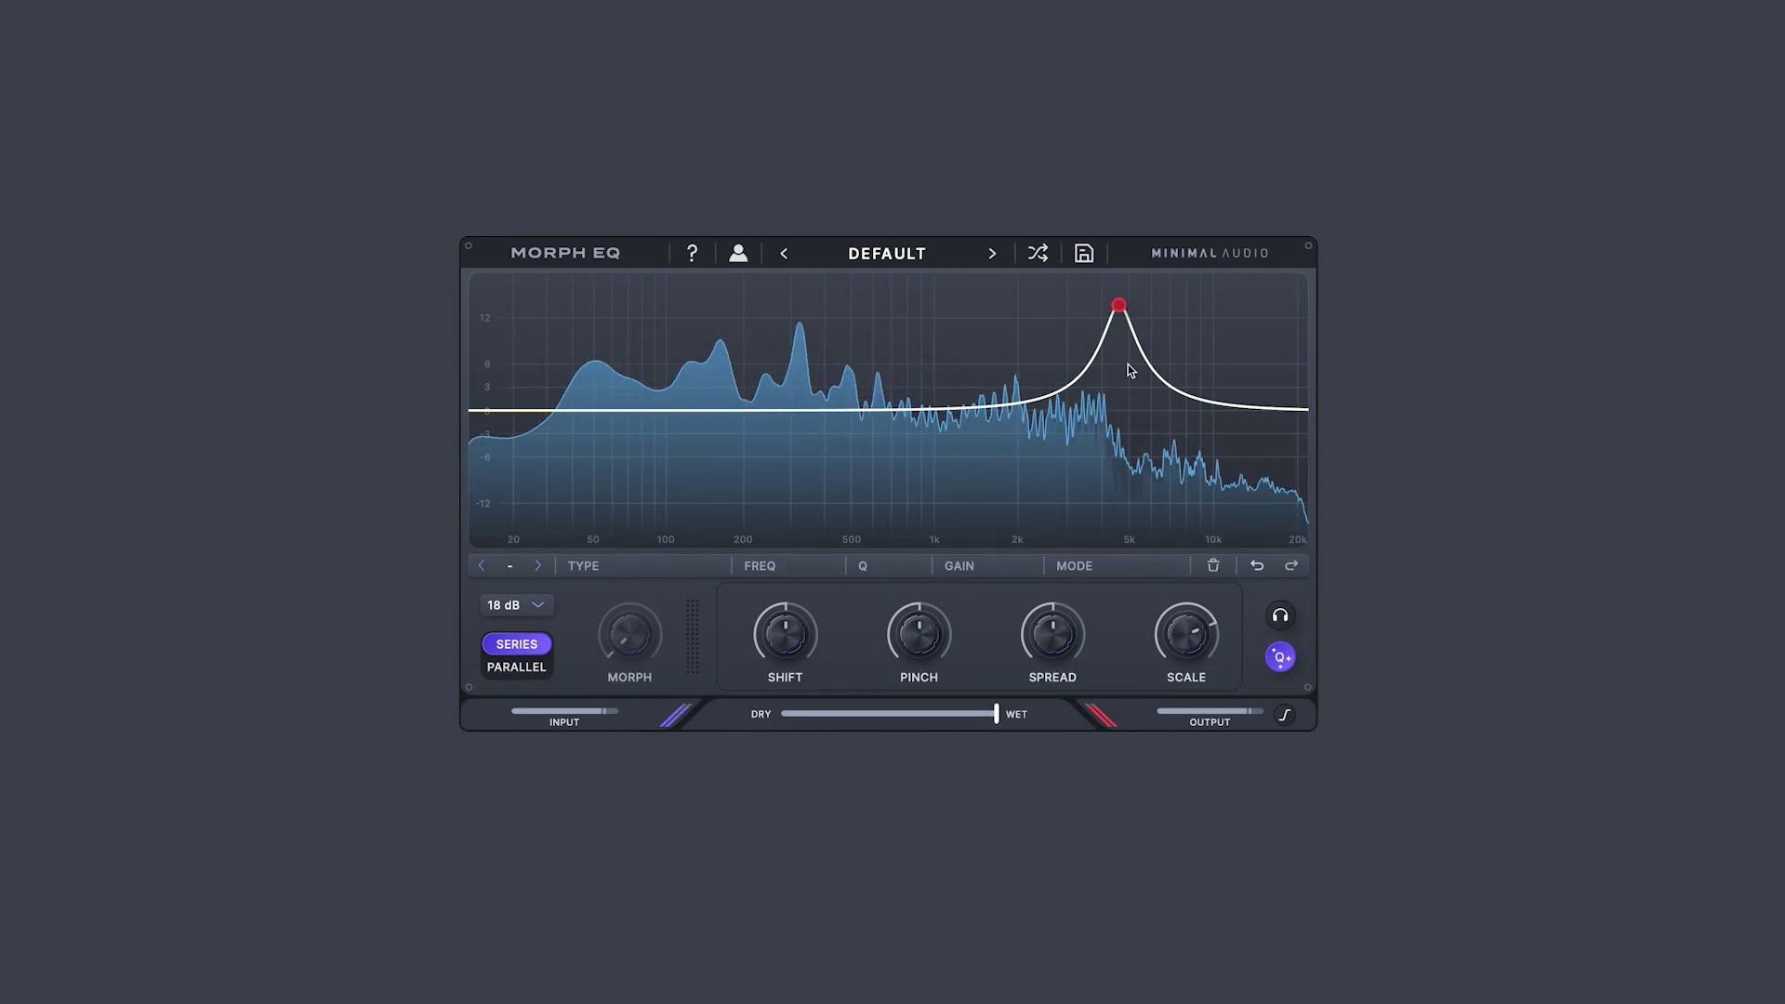
right_click(1119, 307)
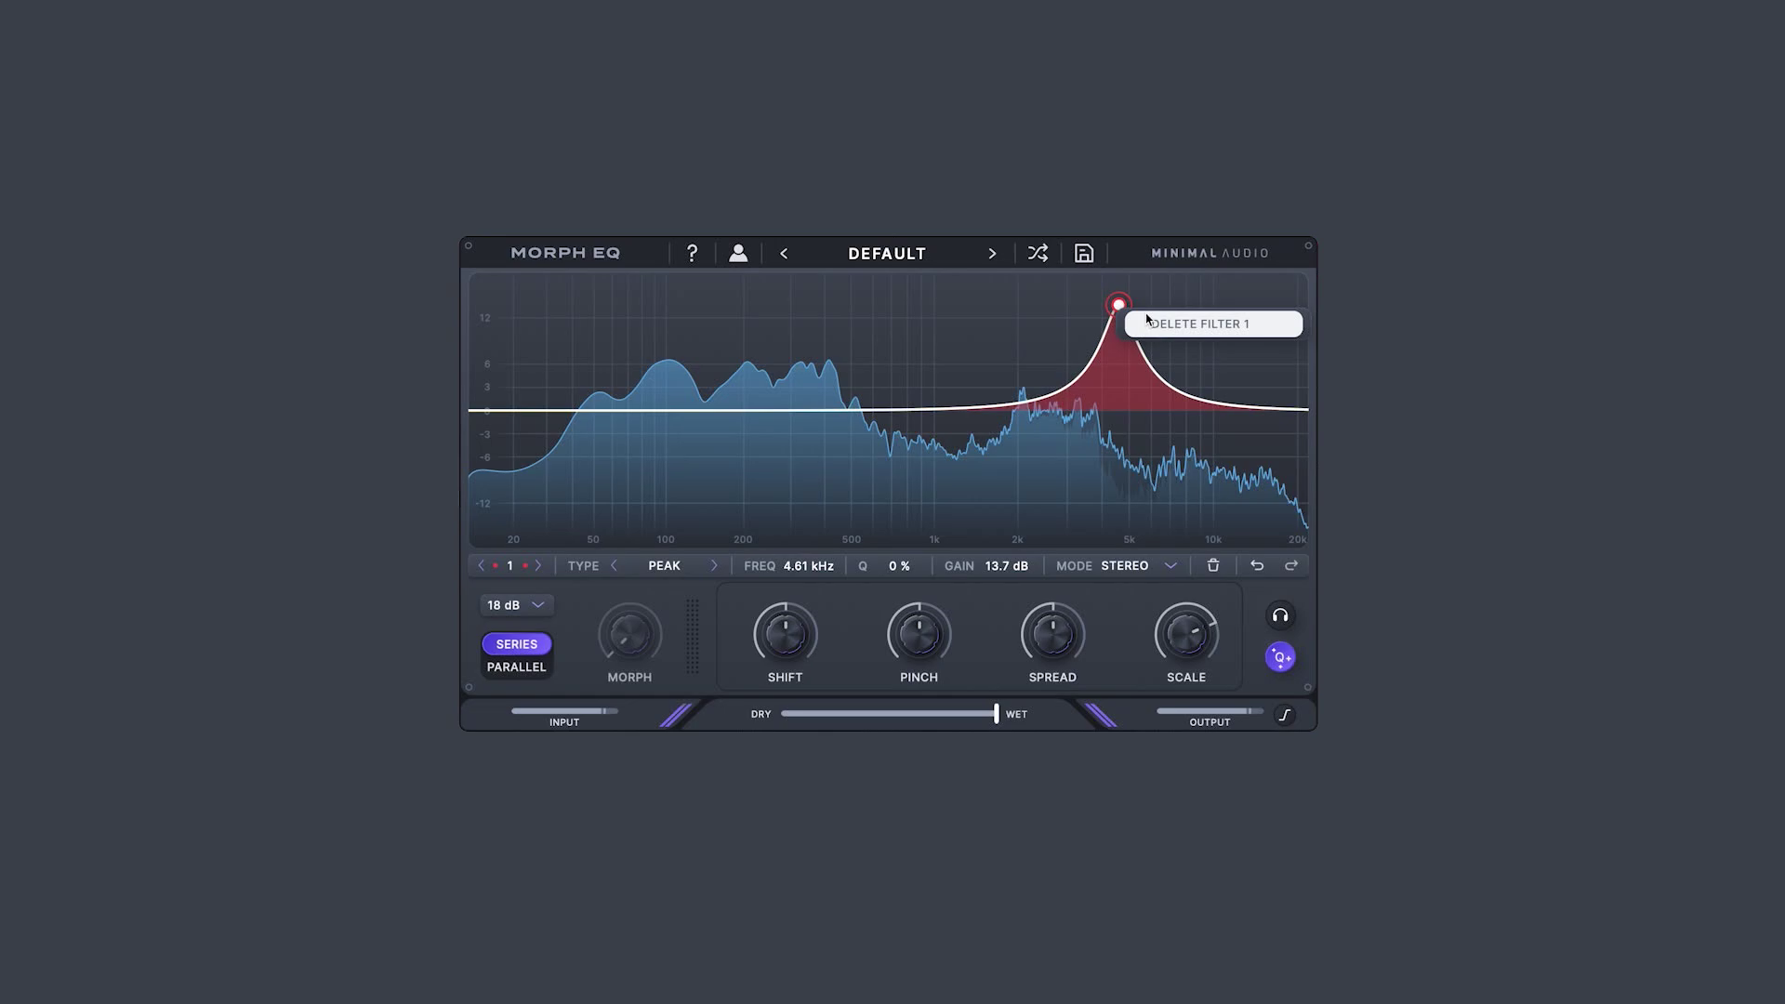
click(1160, 325)
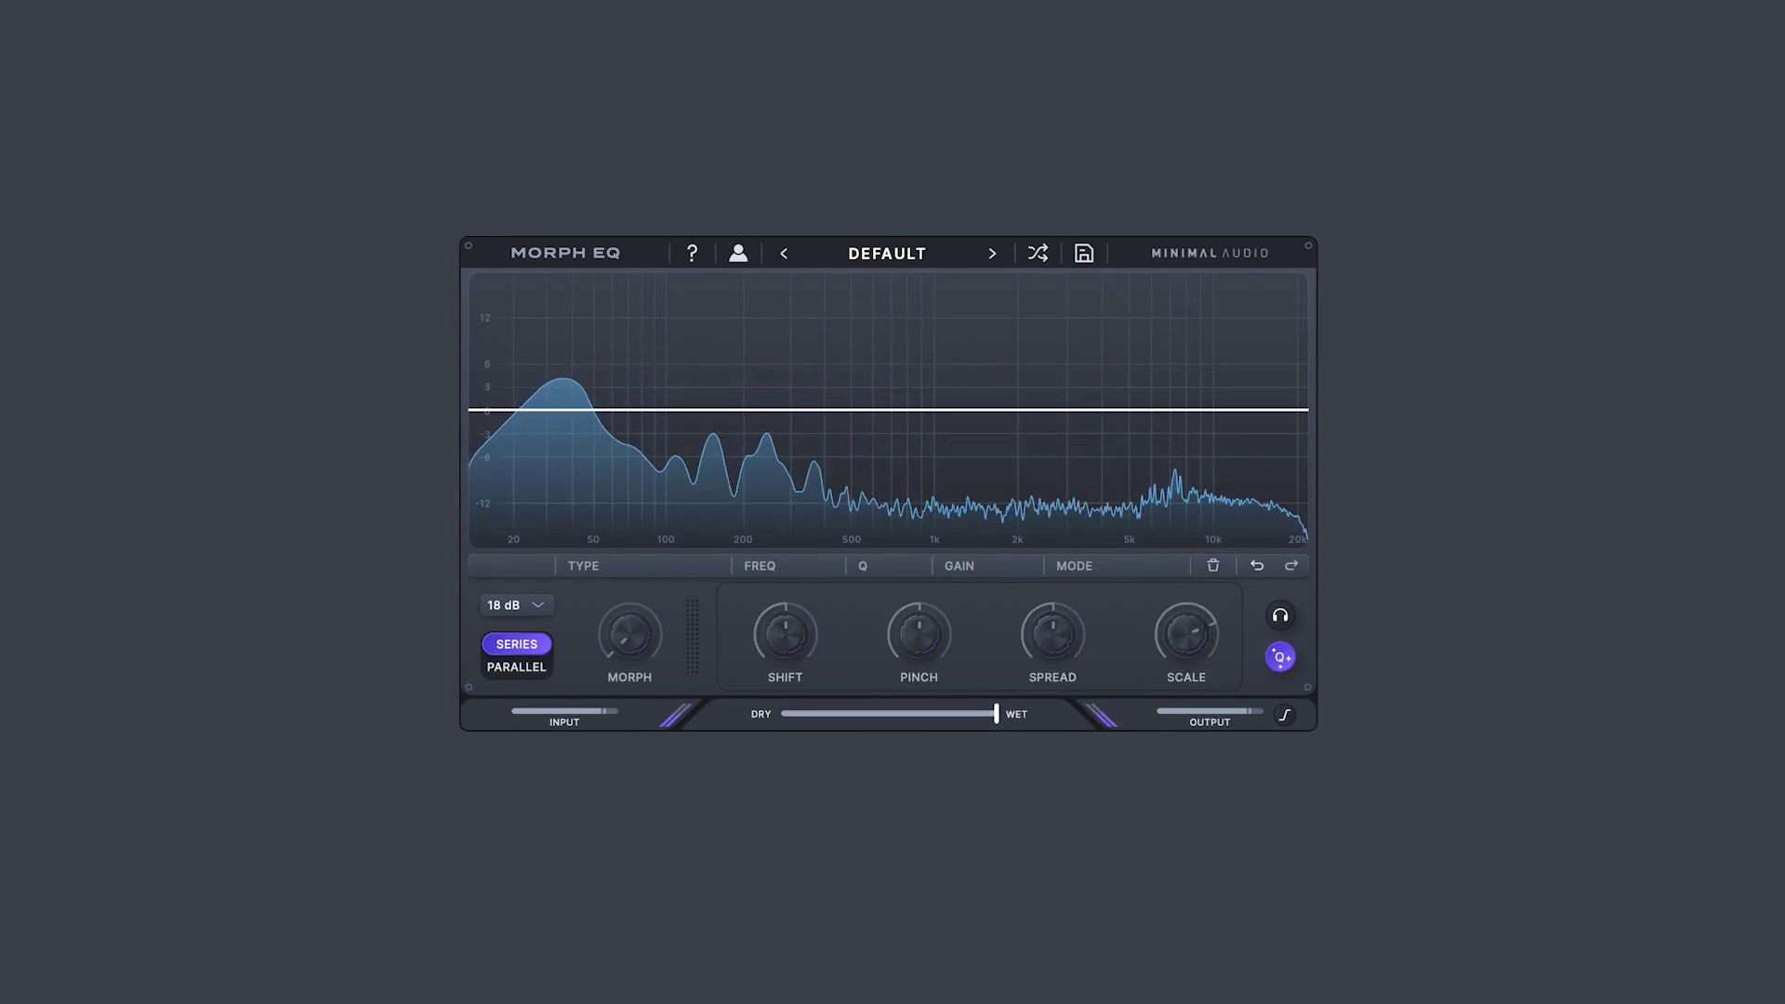
- Add peak bands near 704 Hz, 2.2 kHz and 200 Hz, plus a 6.67 kHz high shelf cut
double_click(892, 323)
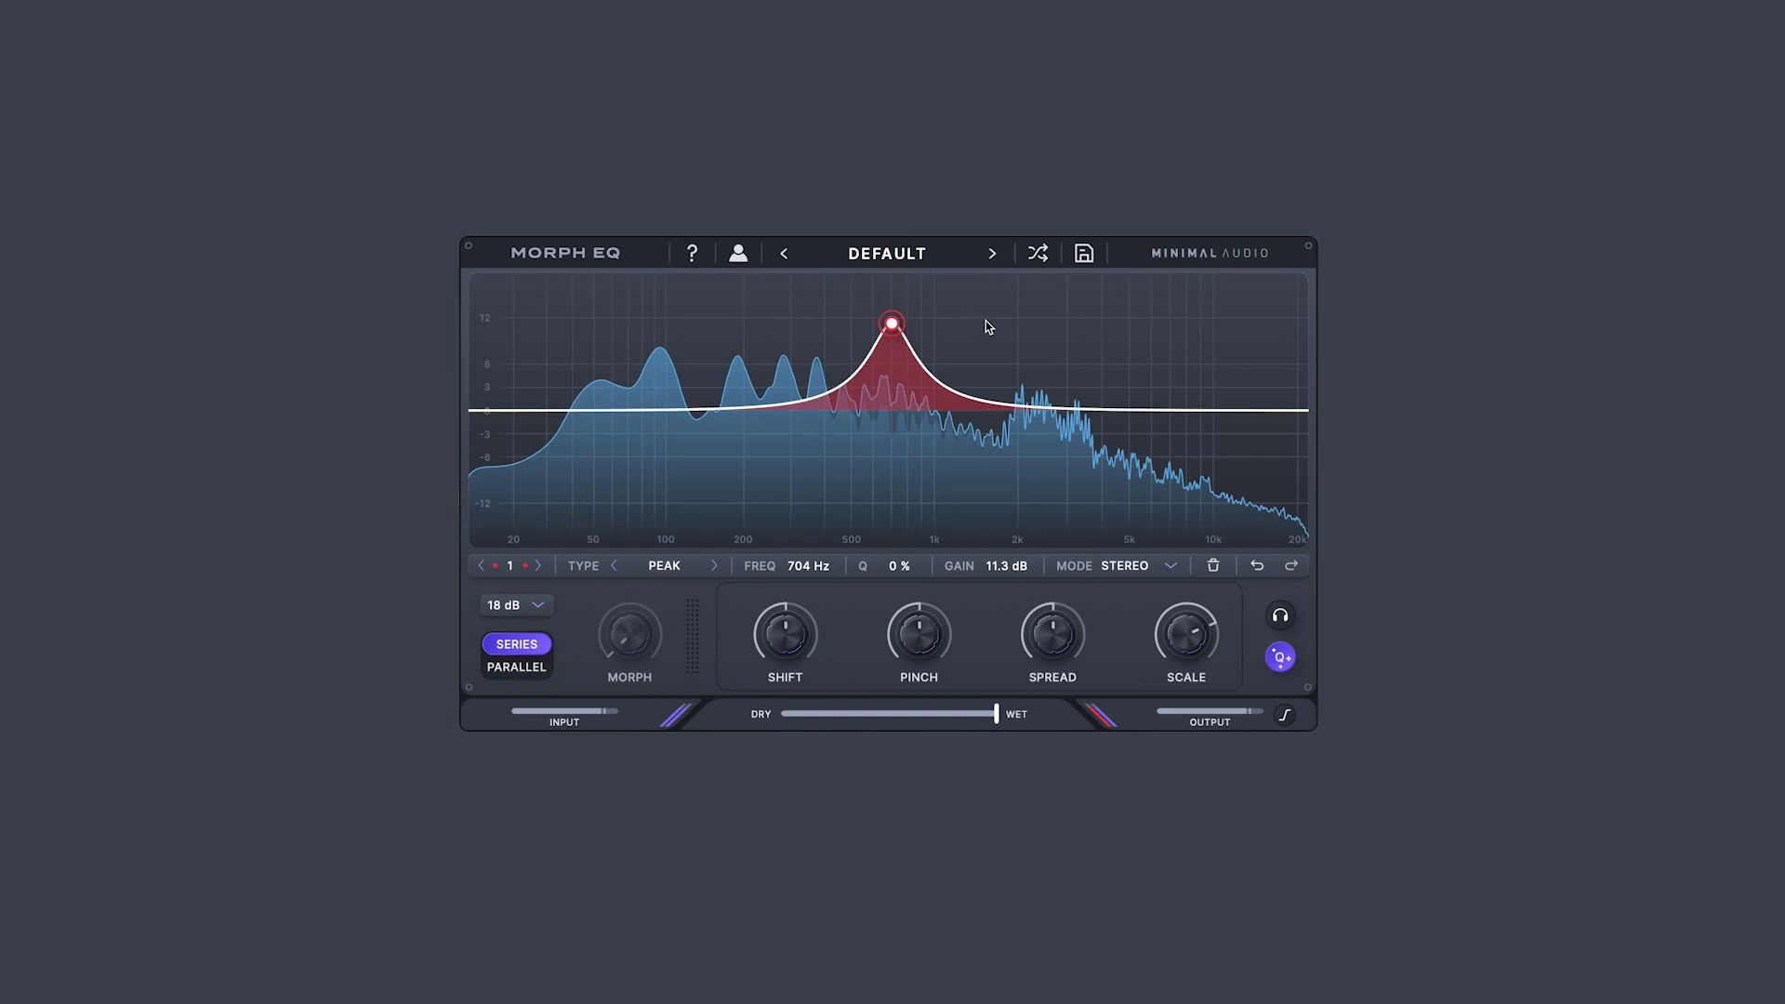
double_click(1033, 323)
click(1167, 462)
double_click(1165, 458)
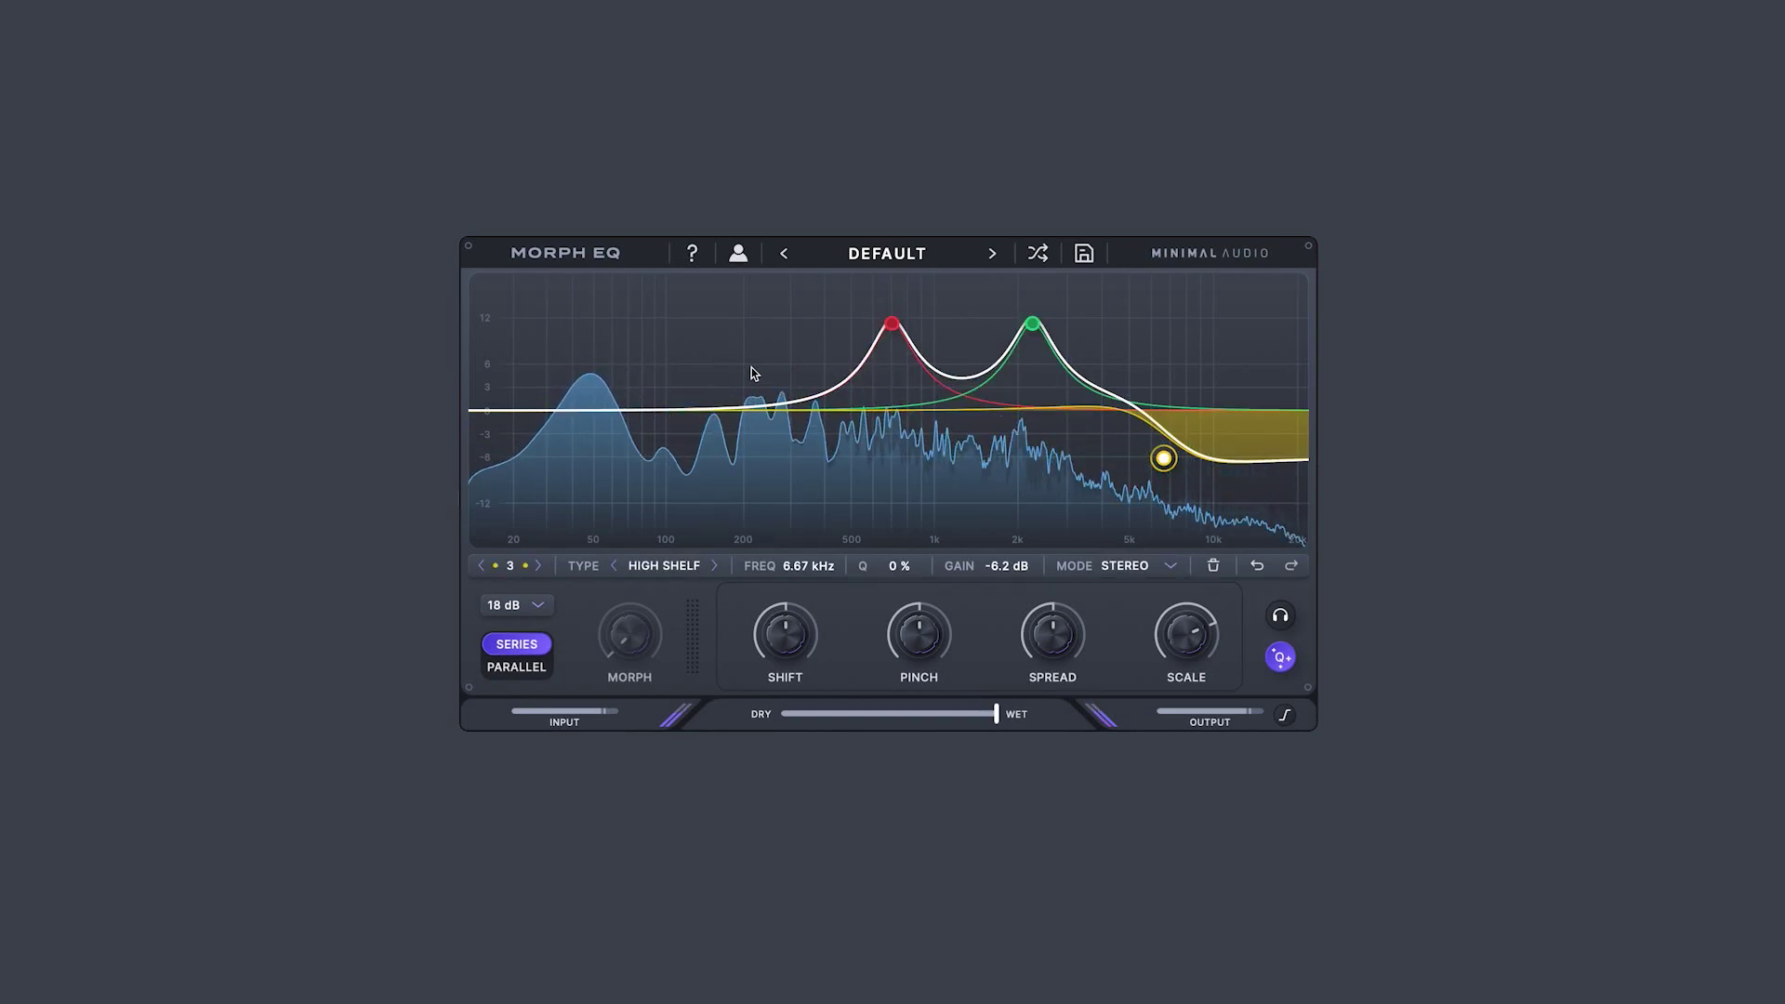
click(734, 344)
double_click(736, 344)
- Add cuts at 430 Hz, 180 Hz and 4.23 kHz, a 60 Hz band, 34 Hz high-pass and 1.13 kHz peak
double_click(833, 498)
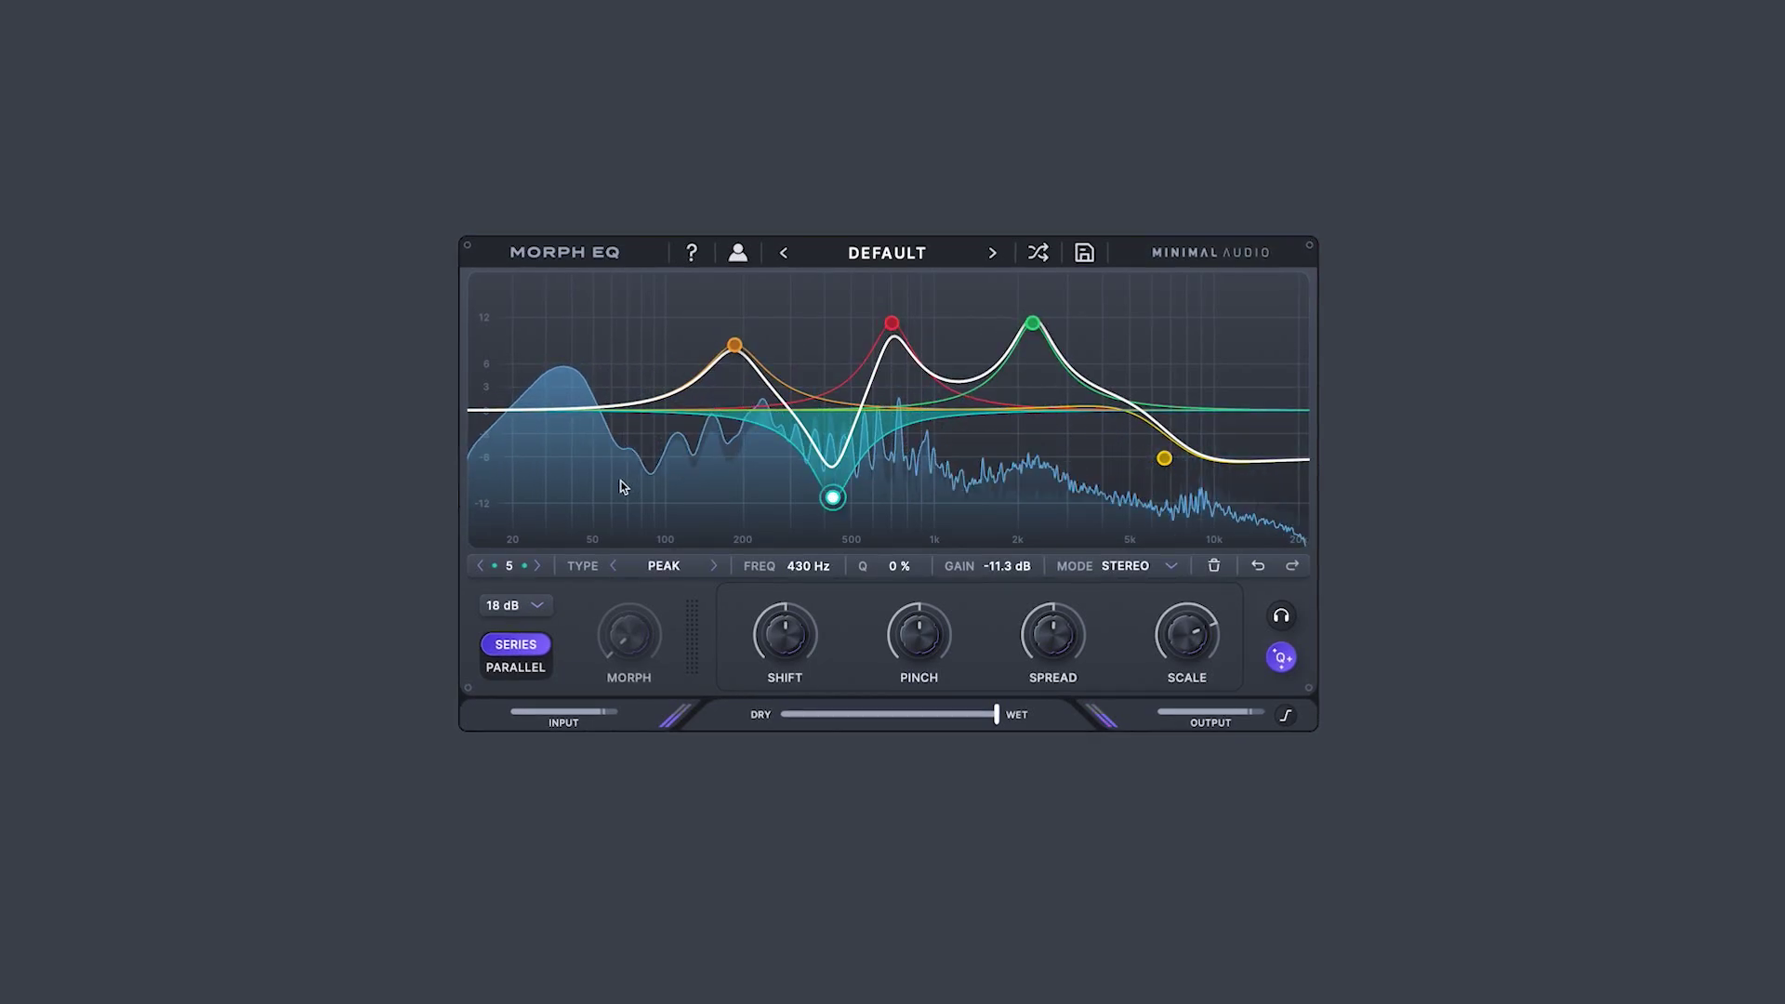
double_click(615, 481)
double_click(558, 320)
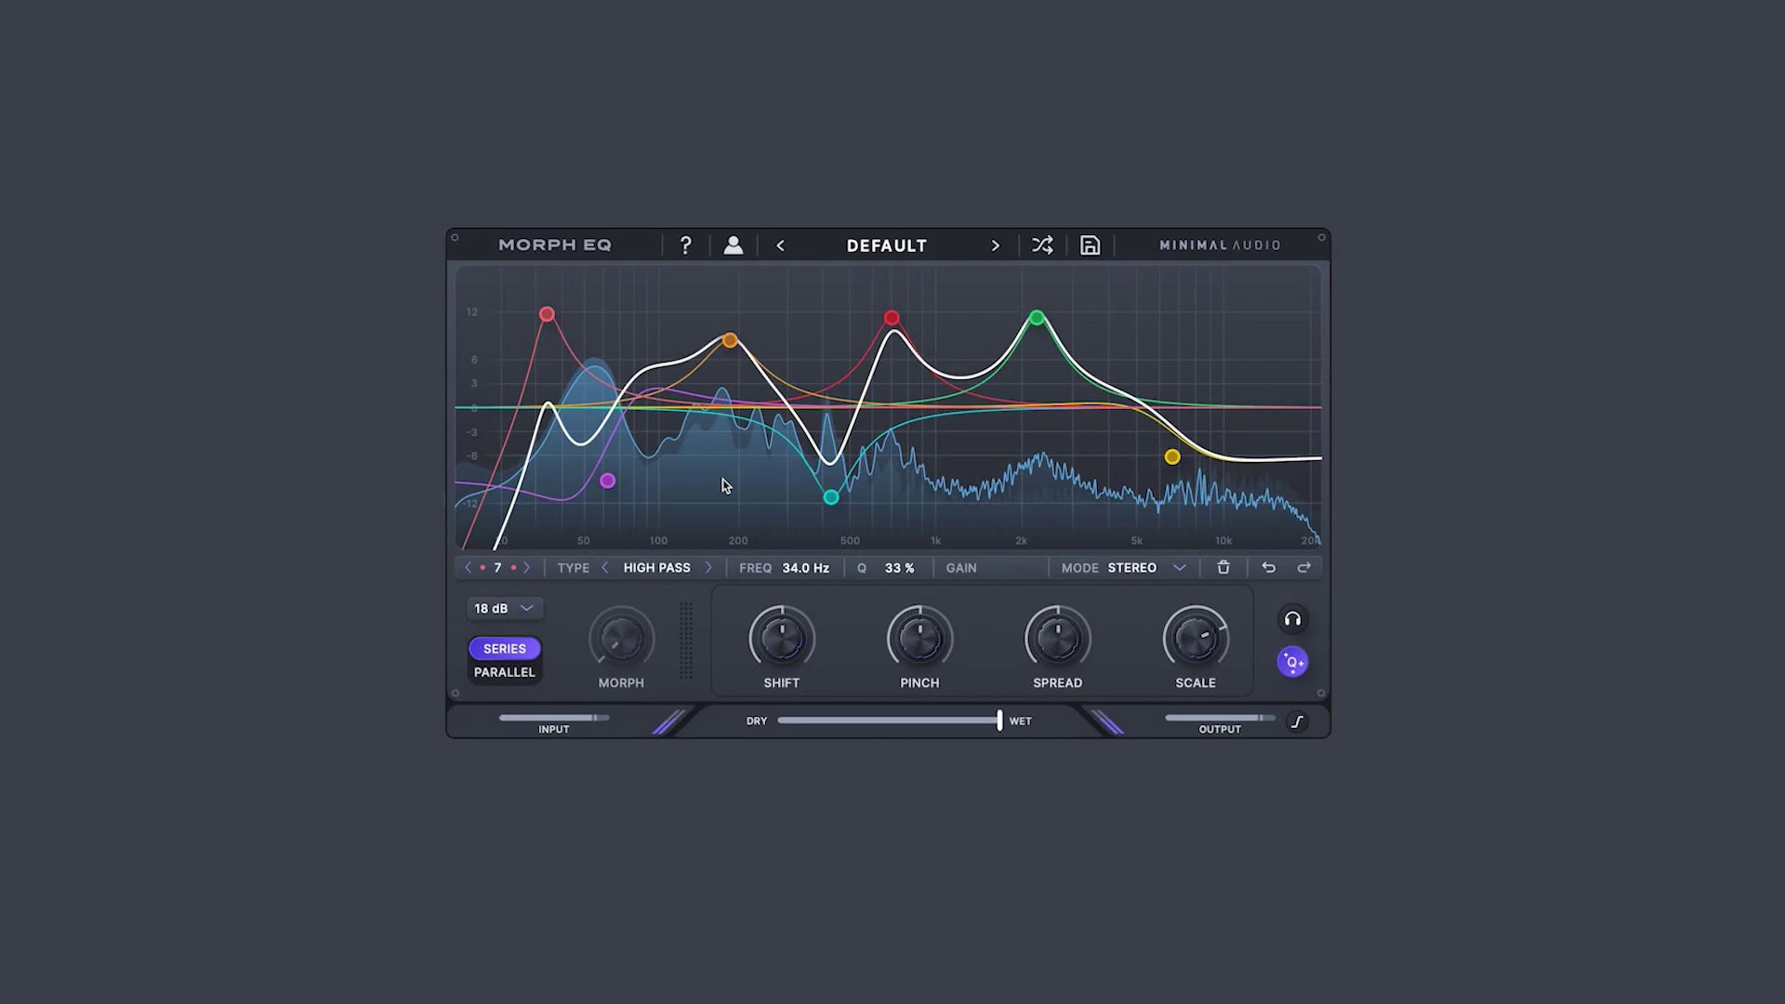
double_click(725, 481)
click(947, 307)
double_click(949, 306)
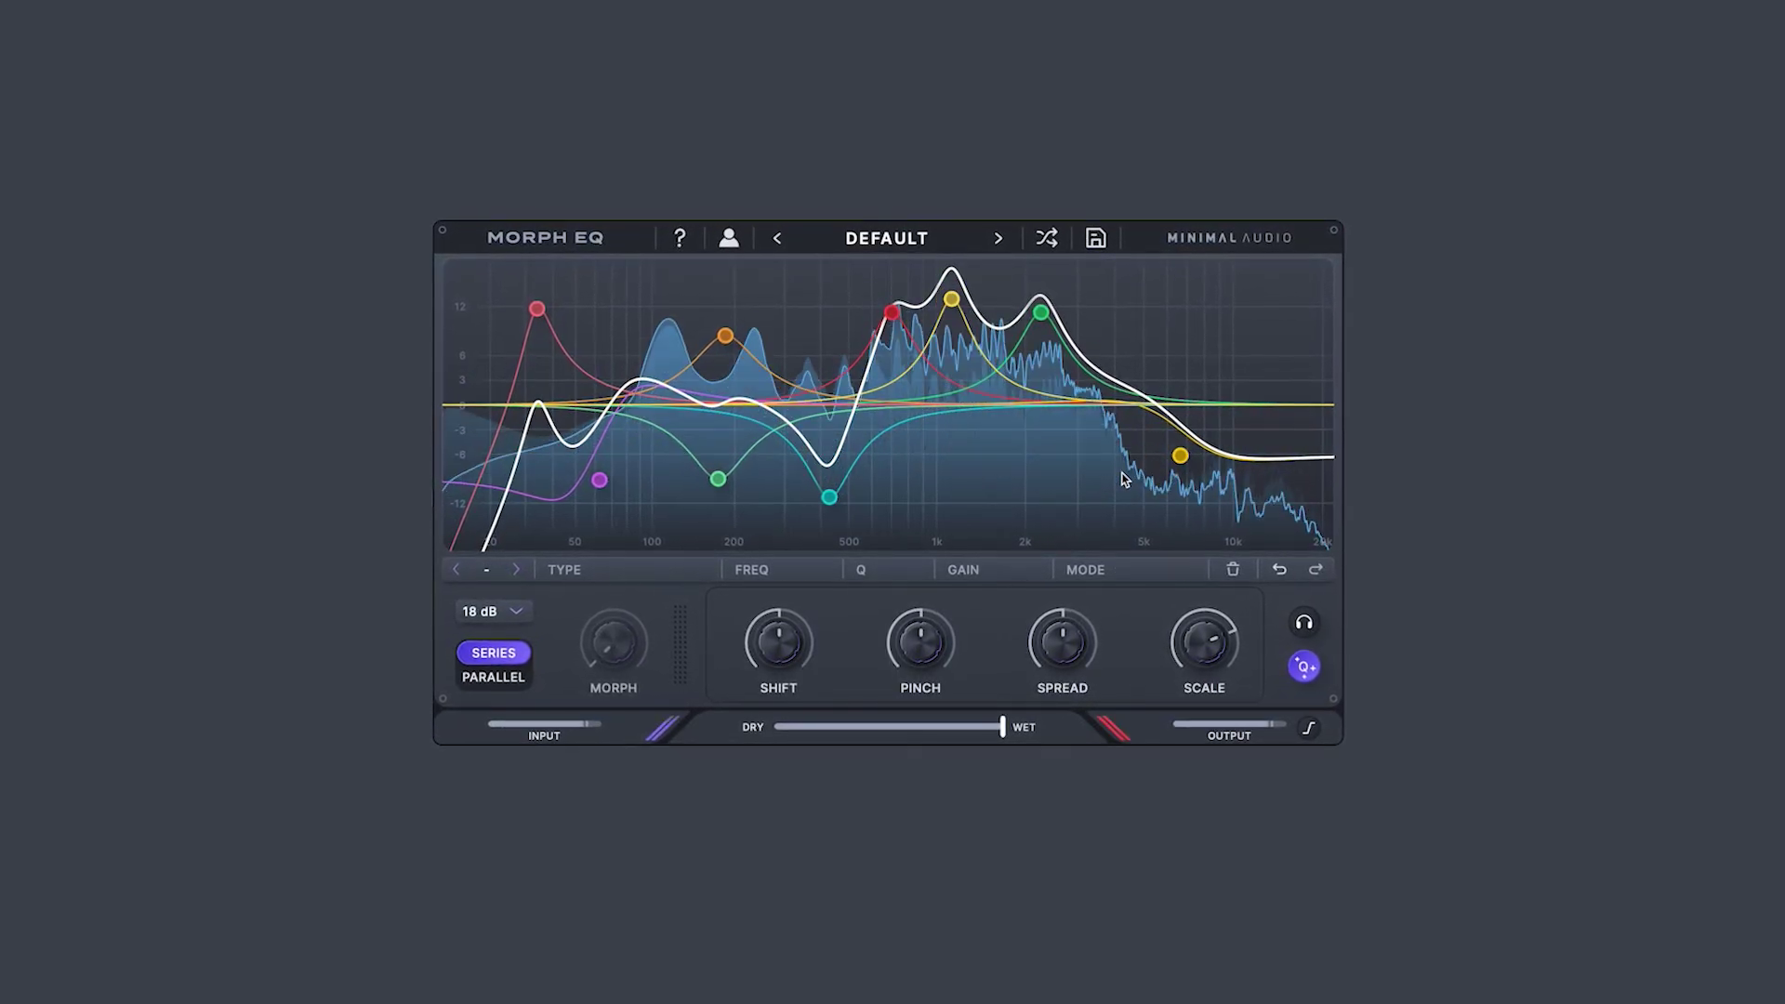
double_click(1119, 472)
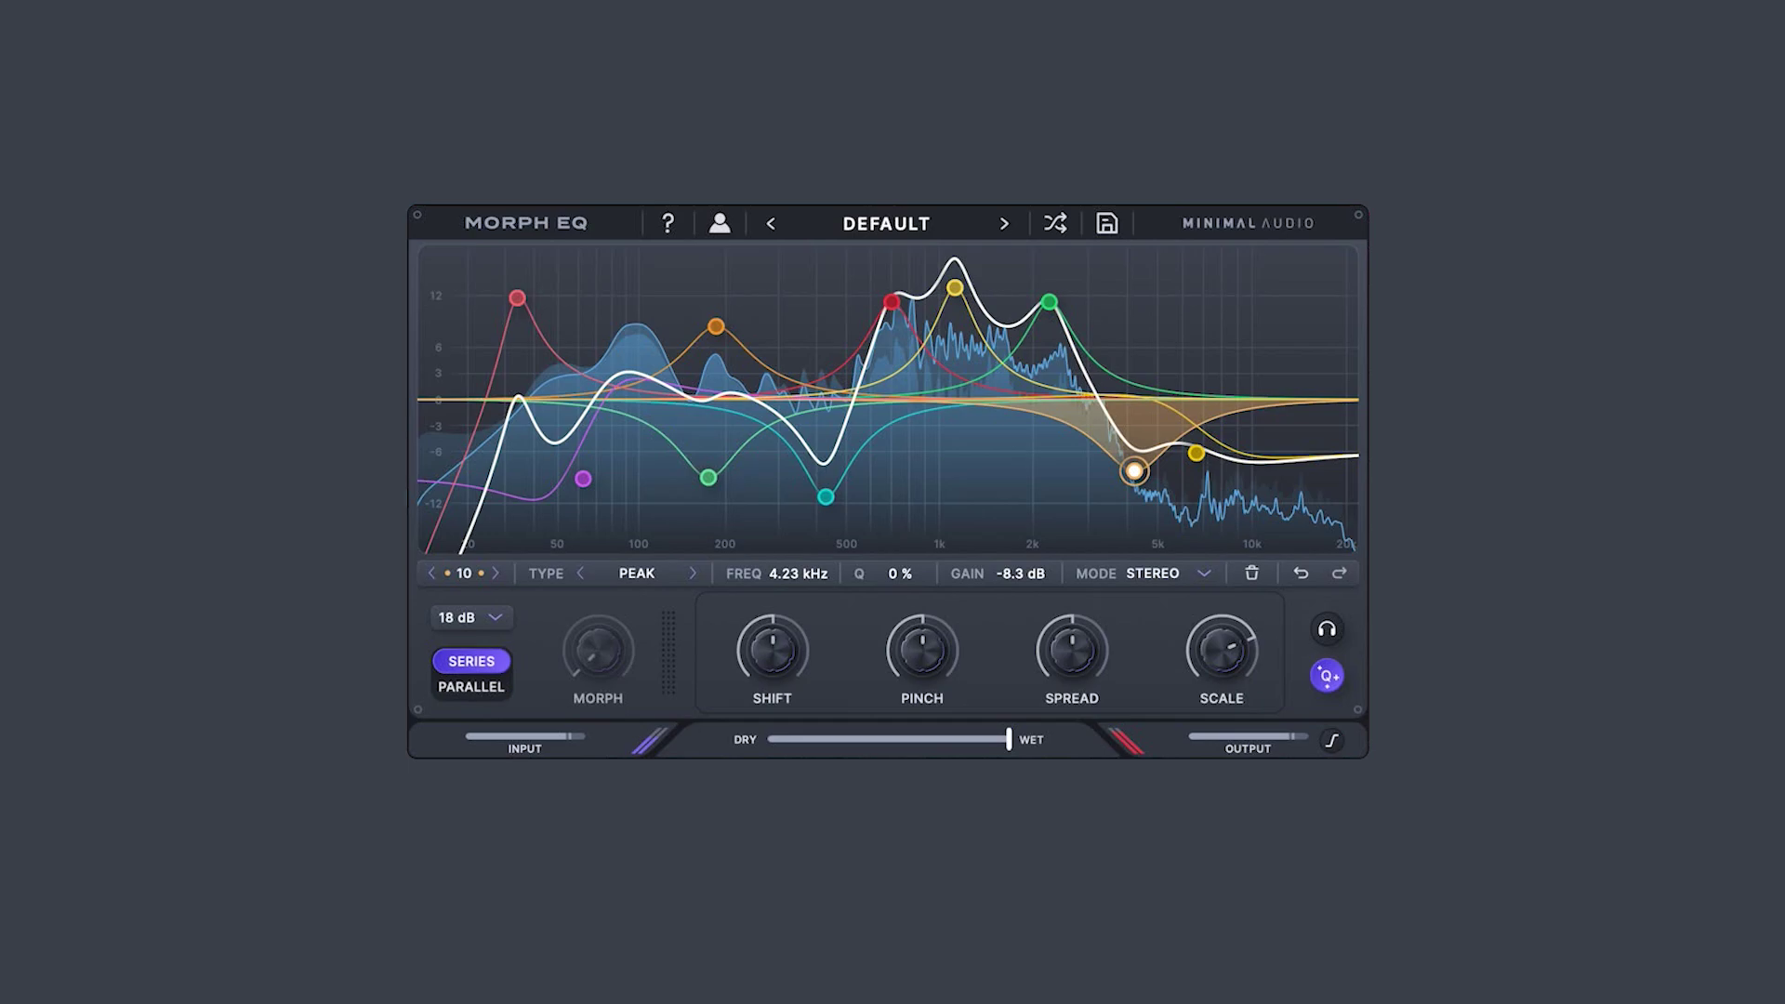
- Reload the Default preset and add a single peak band at 248 Hz boosting 12.5 dB
click(888, 210)
click(892, 257)
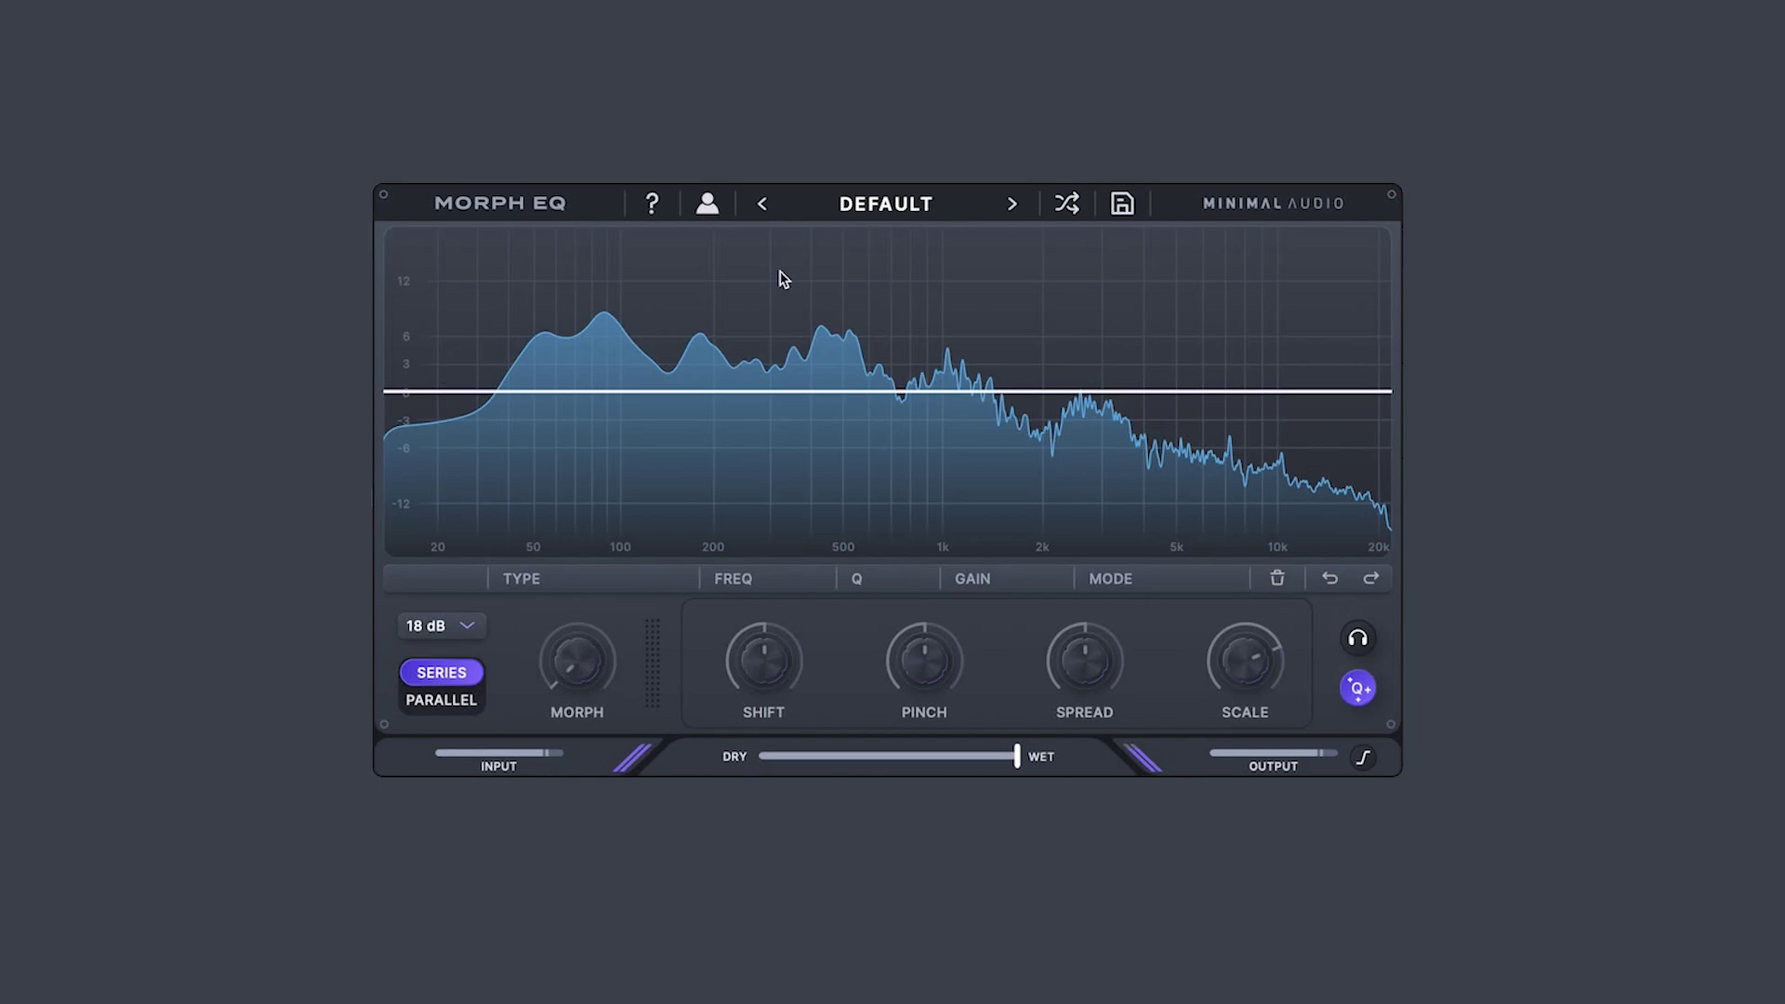
double_click(743, 277)
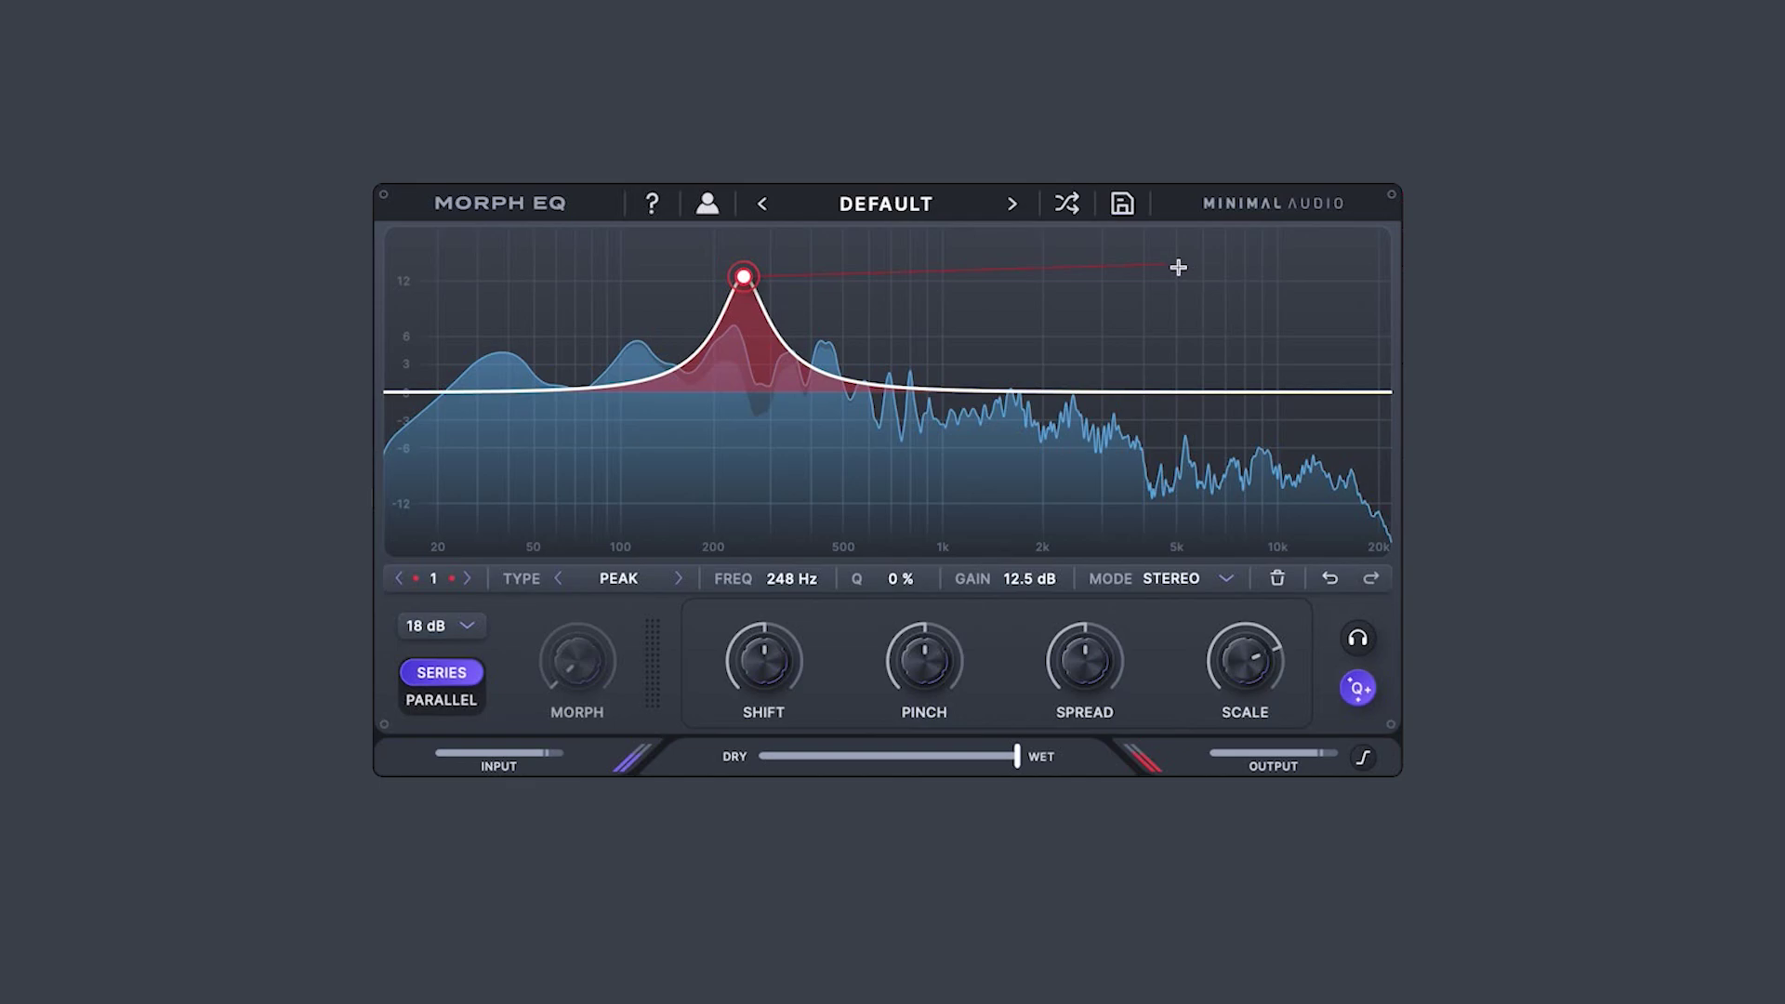
- Add morph points at 7.91 kHz, 2.56 kHz and 8.53 kHz, curving the path between them
click(1243, 276)
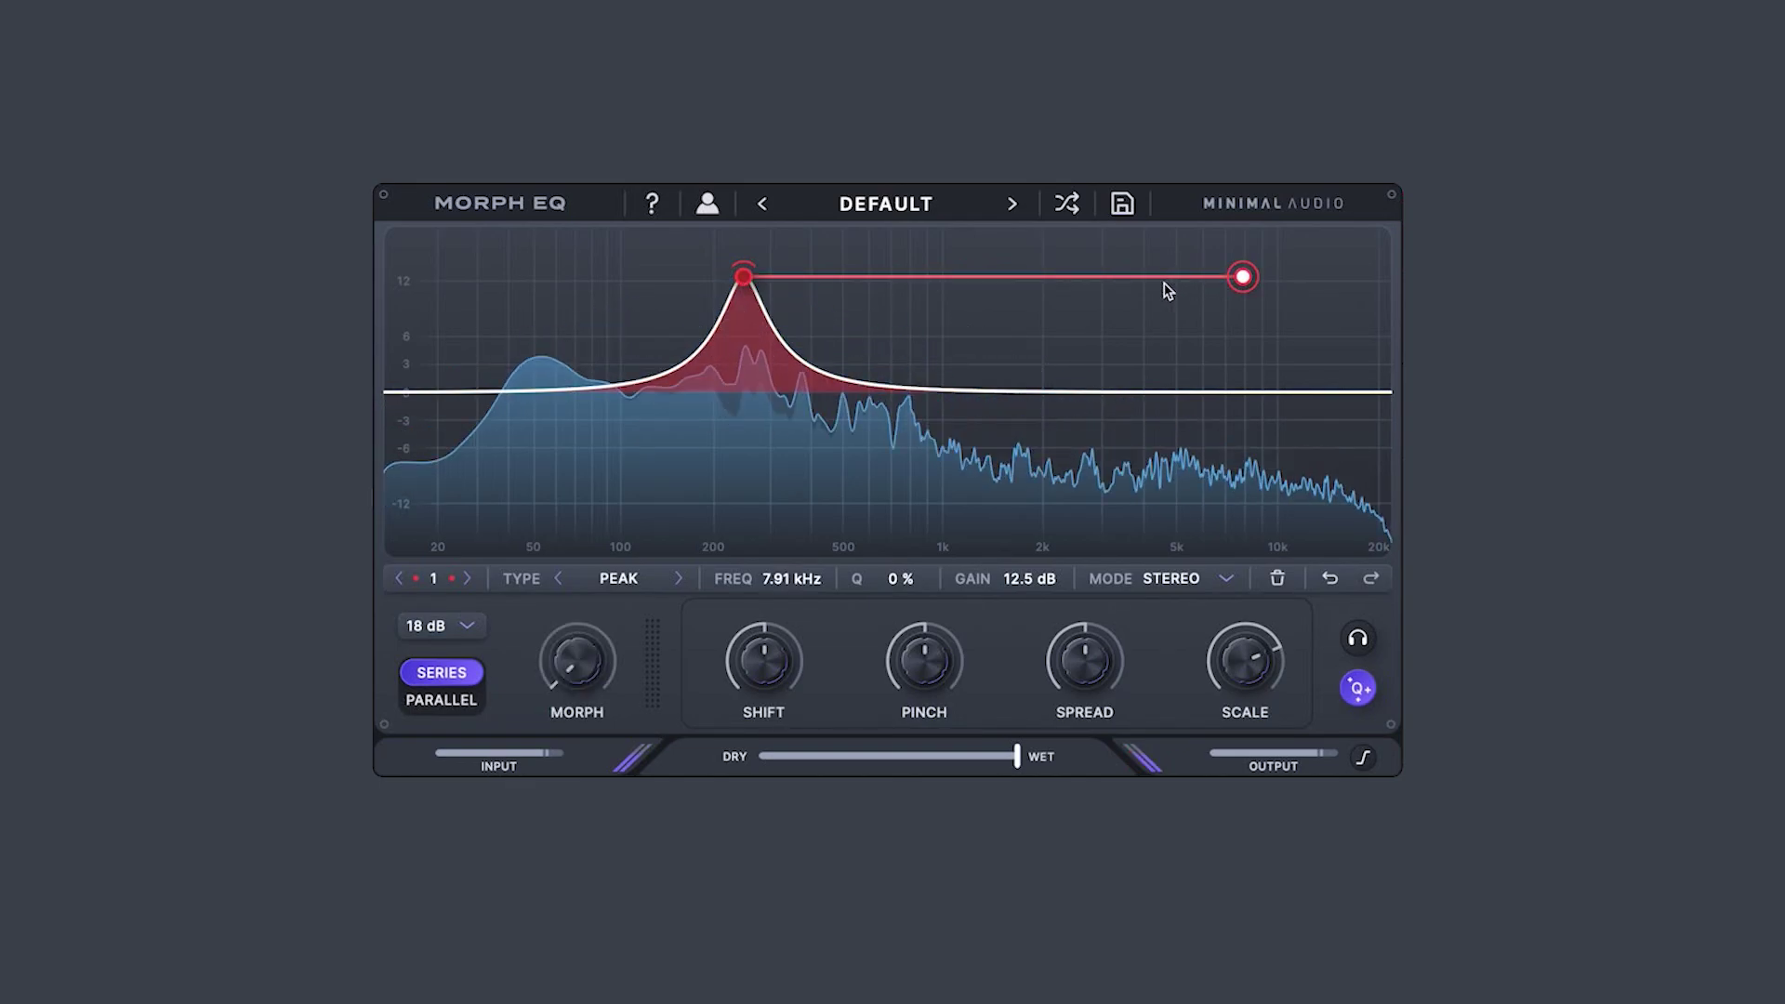
drag(1168, 287, 1131, 336)
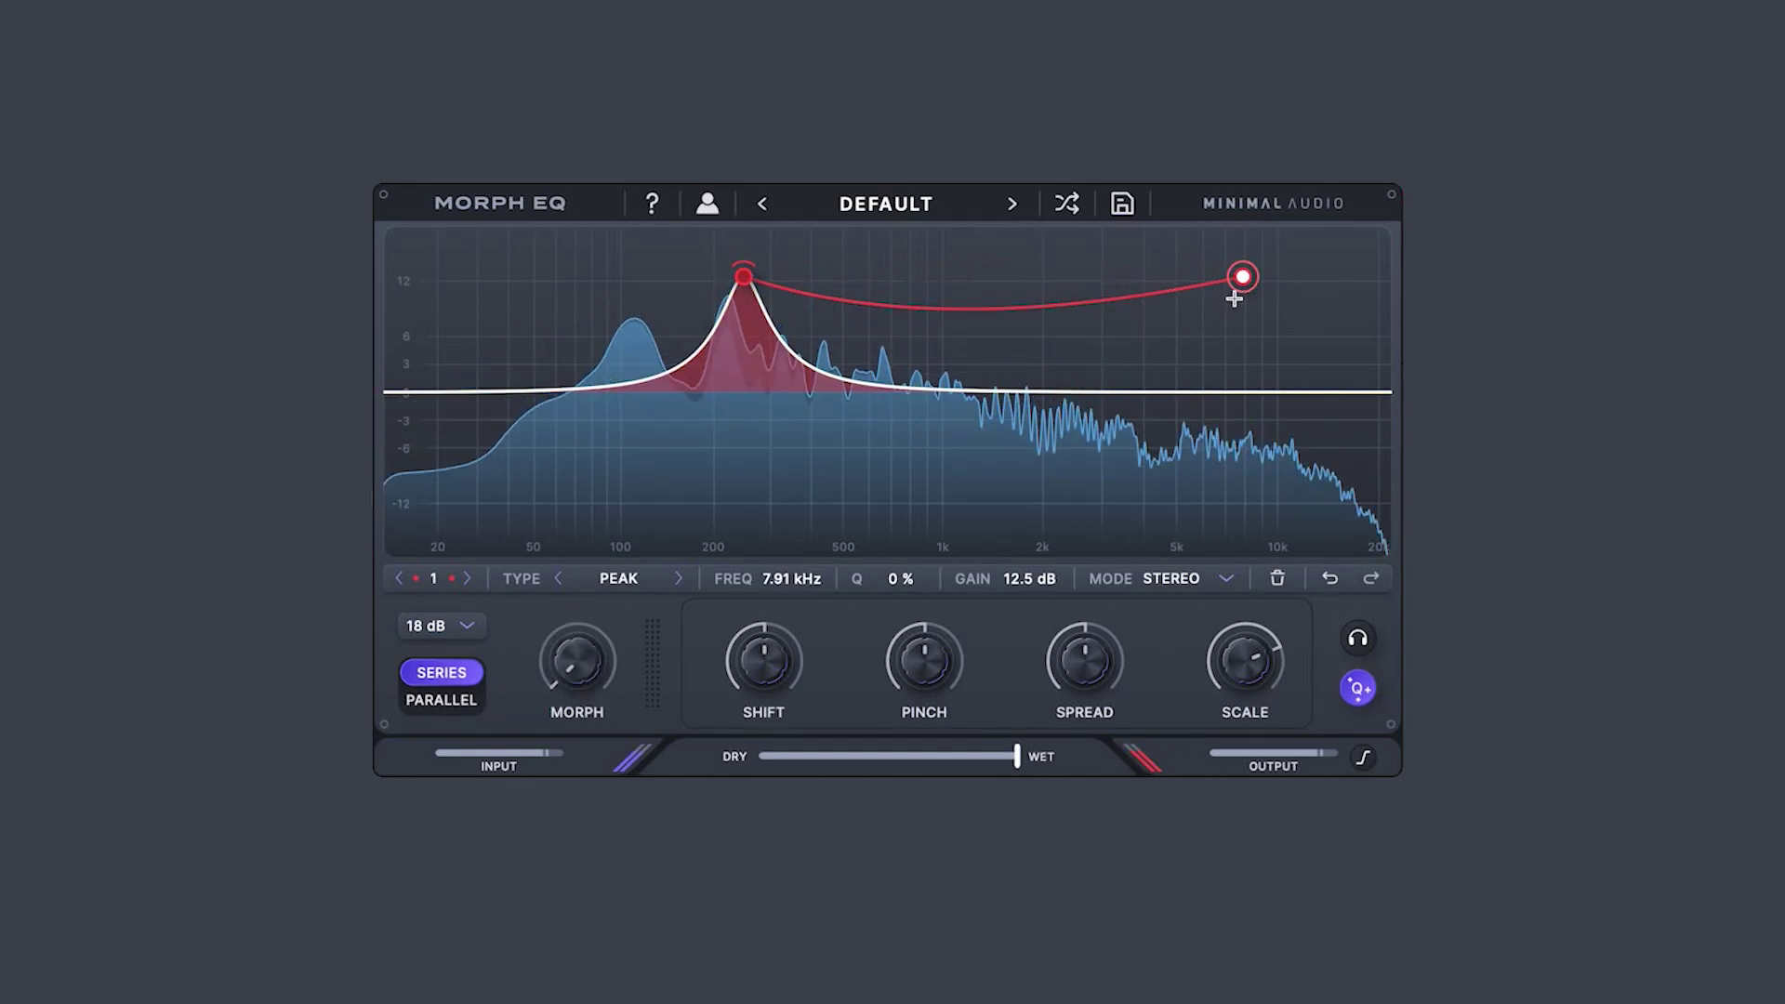
click(1078, 377)
click(1253, 378)
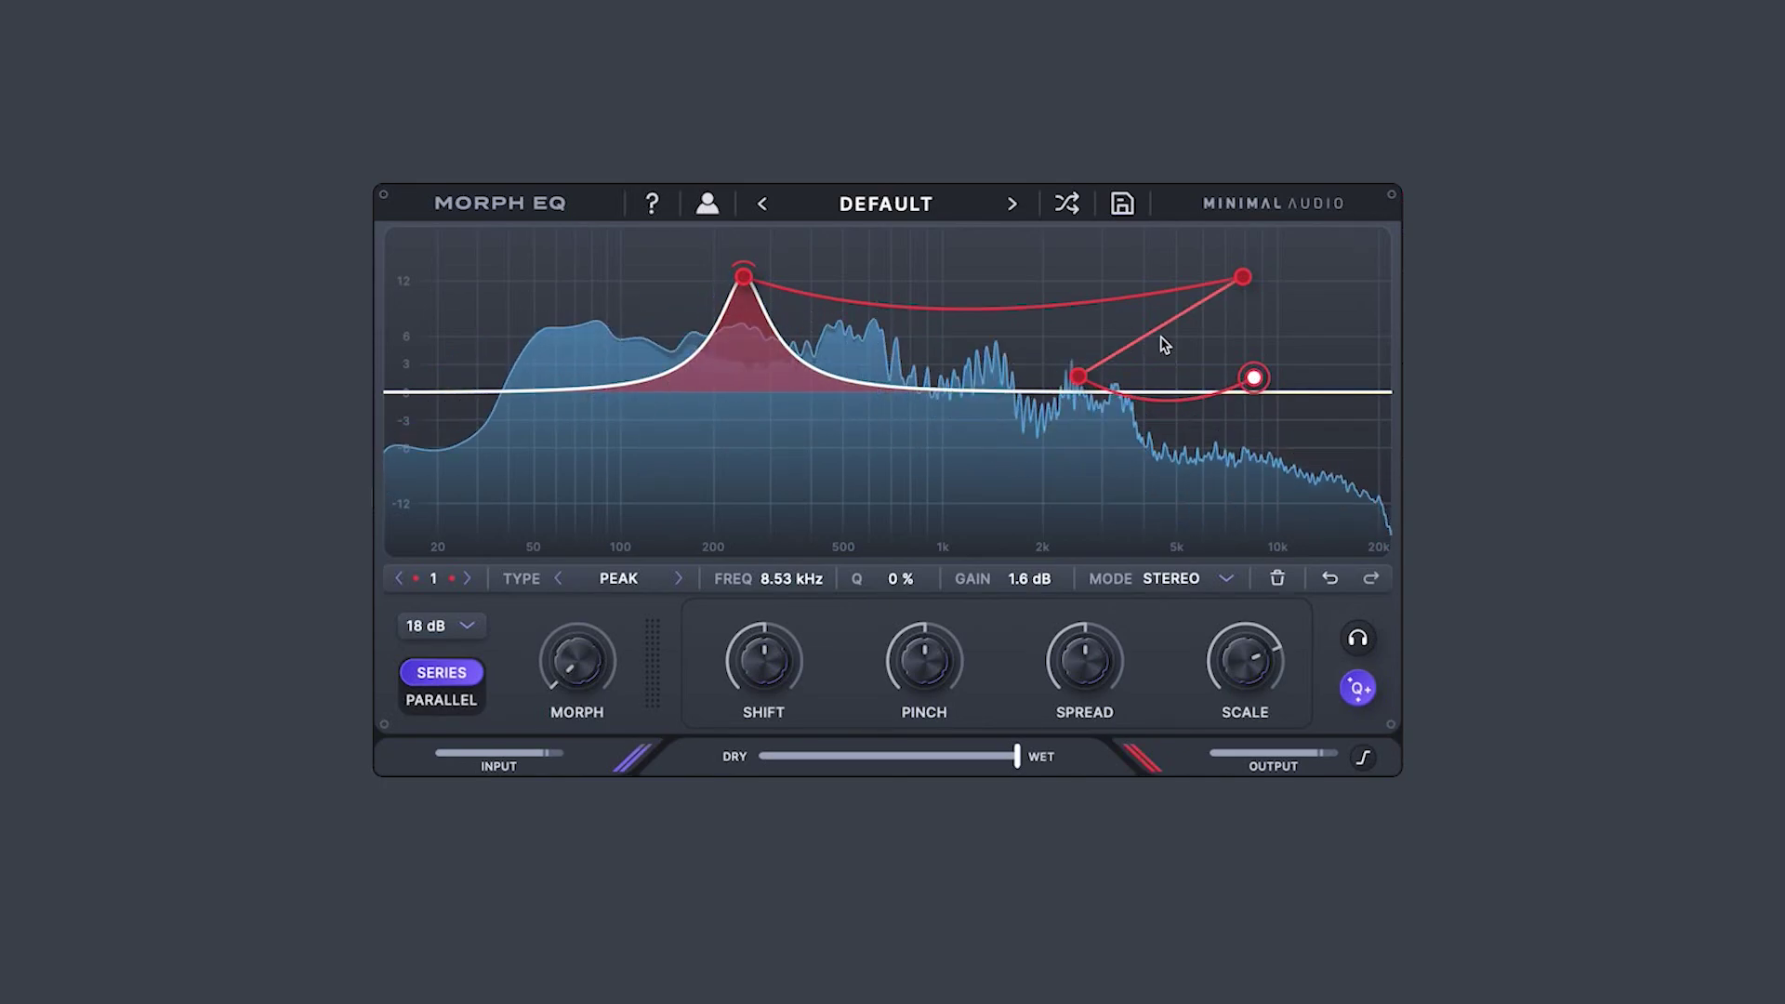
drag(1203, 370, 1073, 450)
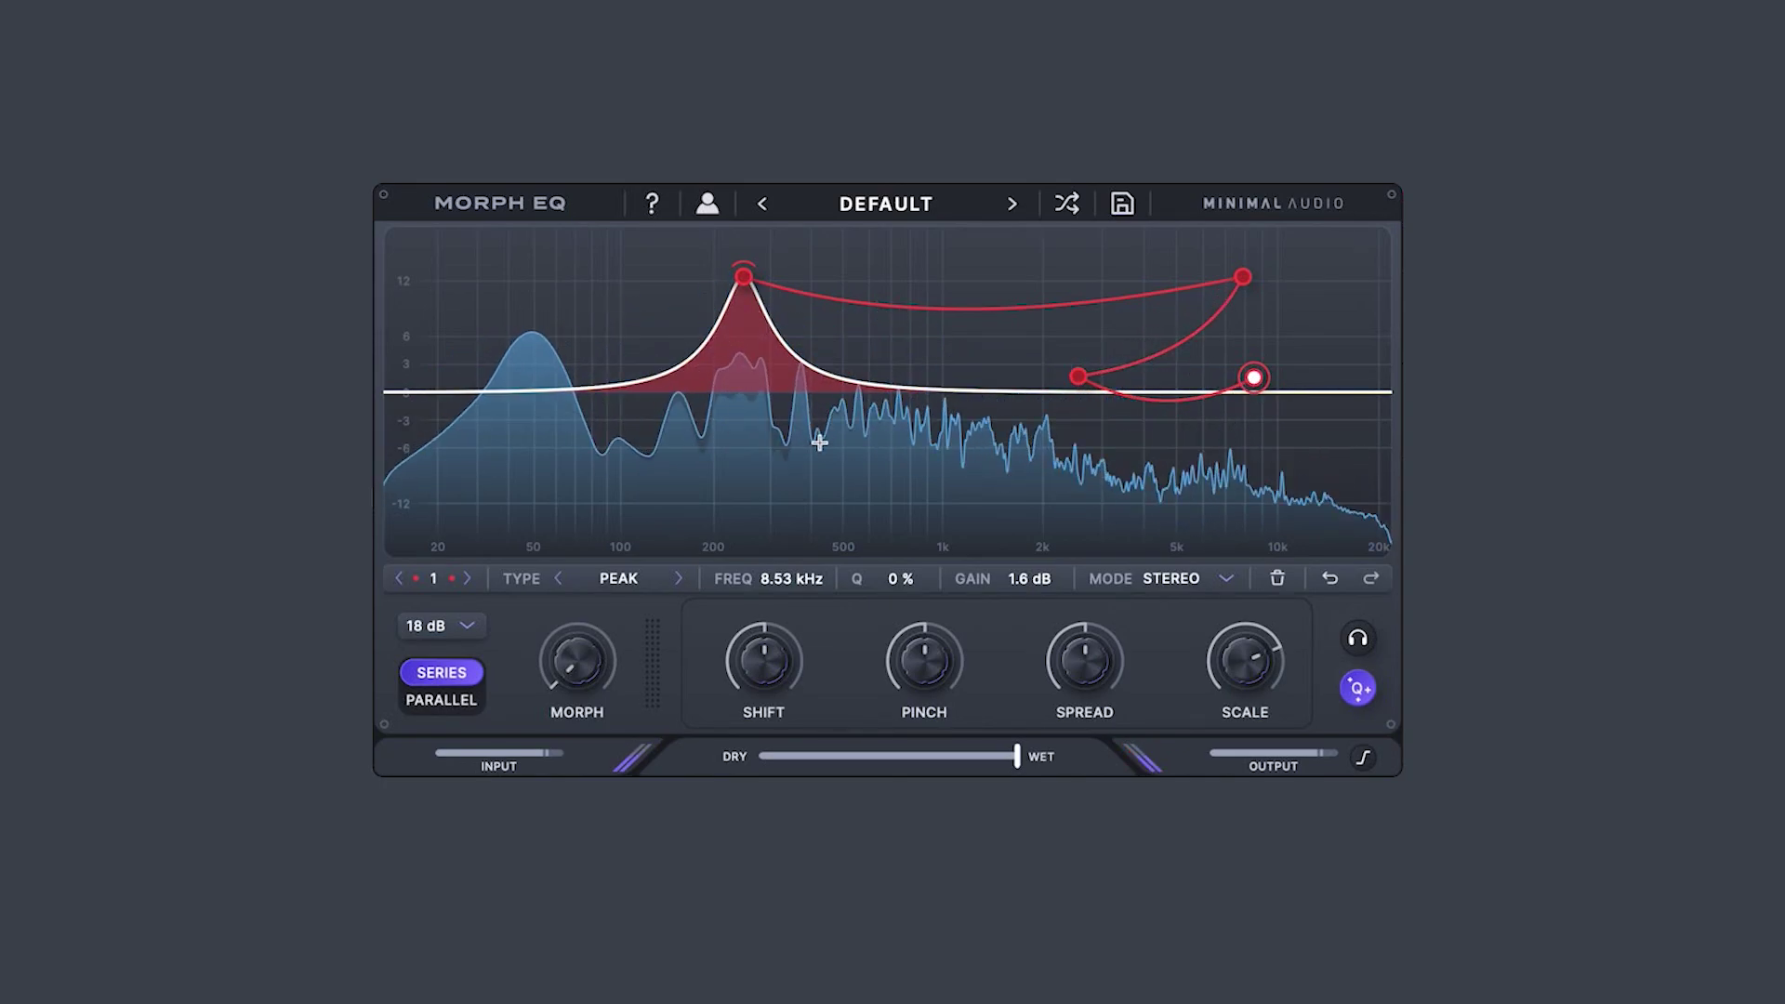
- Add low-mid and 684 Hz morph points, curve those segments, and set morph to 44 %
click(866, 454)
click(887, 344)
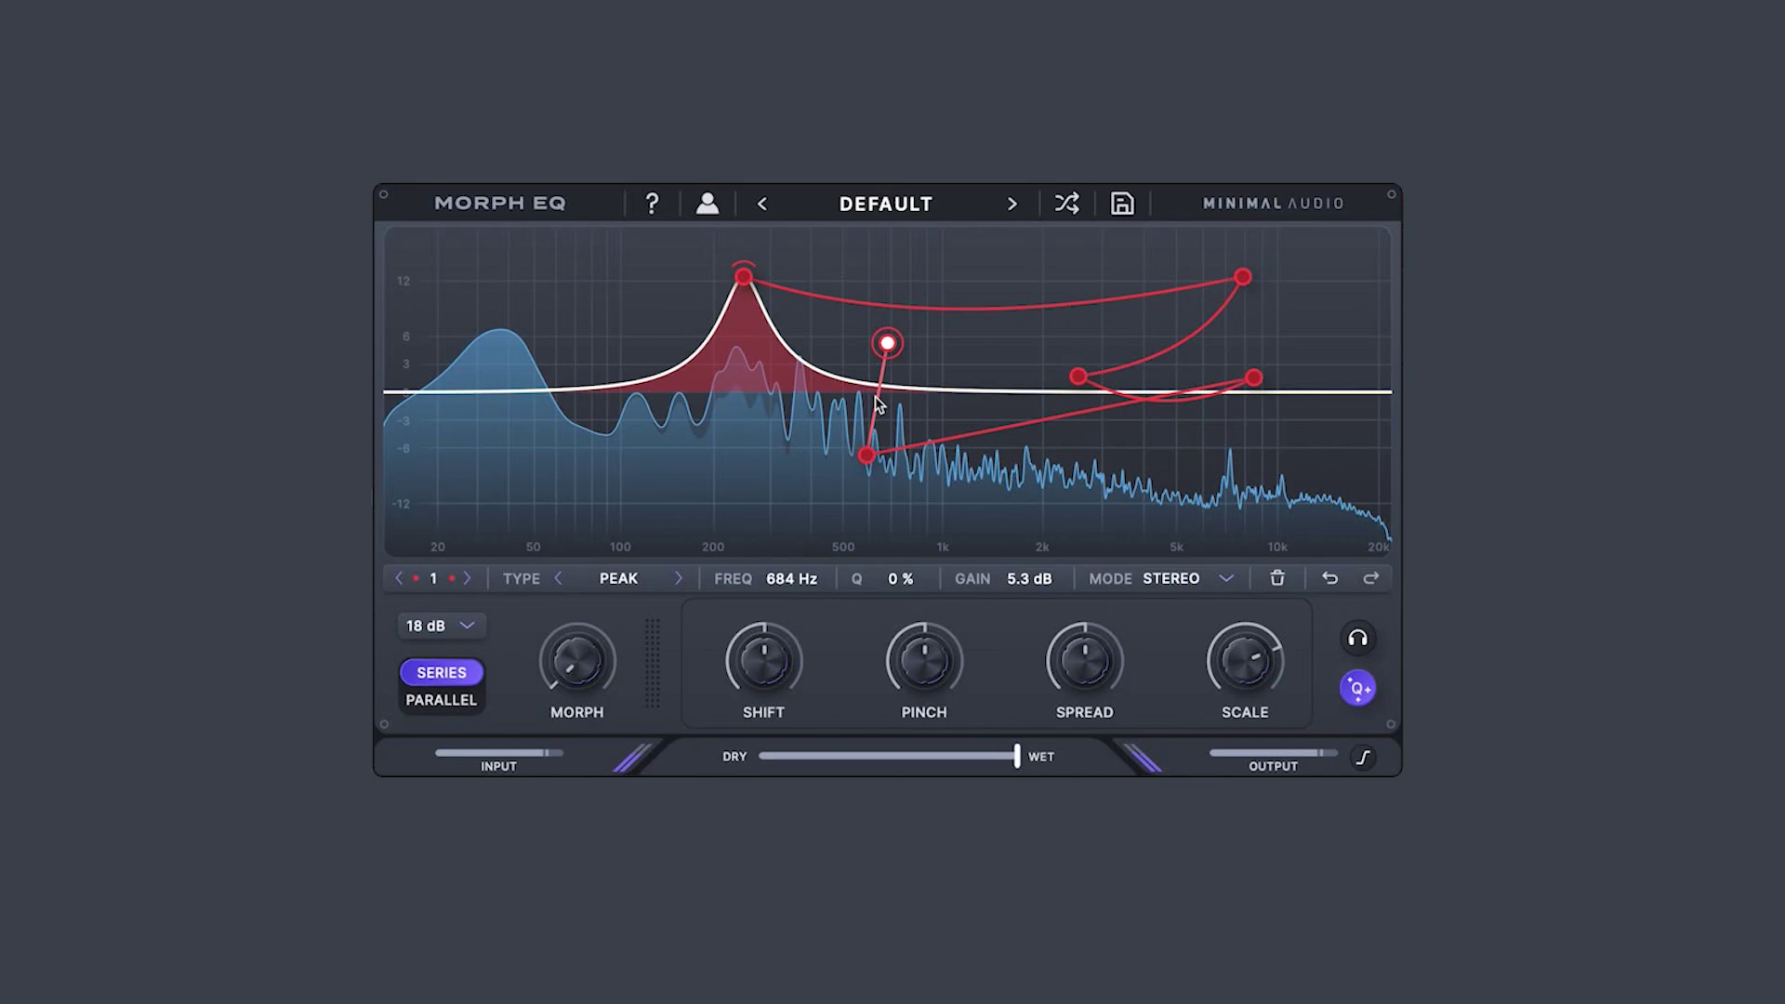
drag(877, 400, 823, 408)
drag(997, 430, 1057, 510)
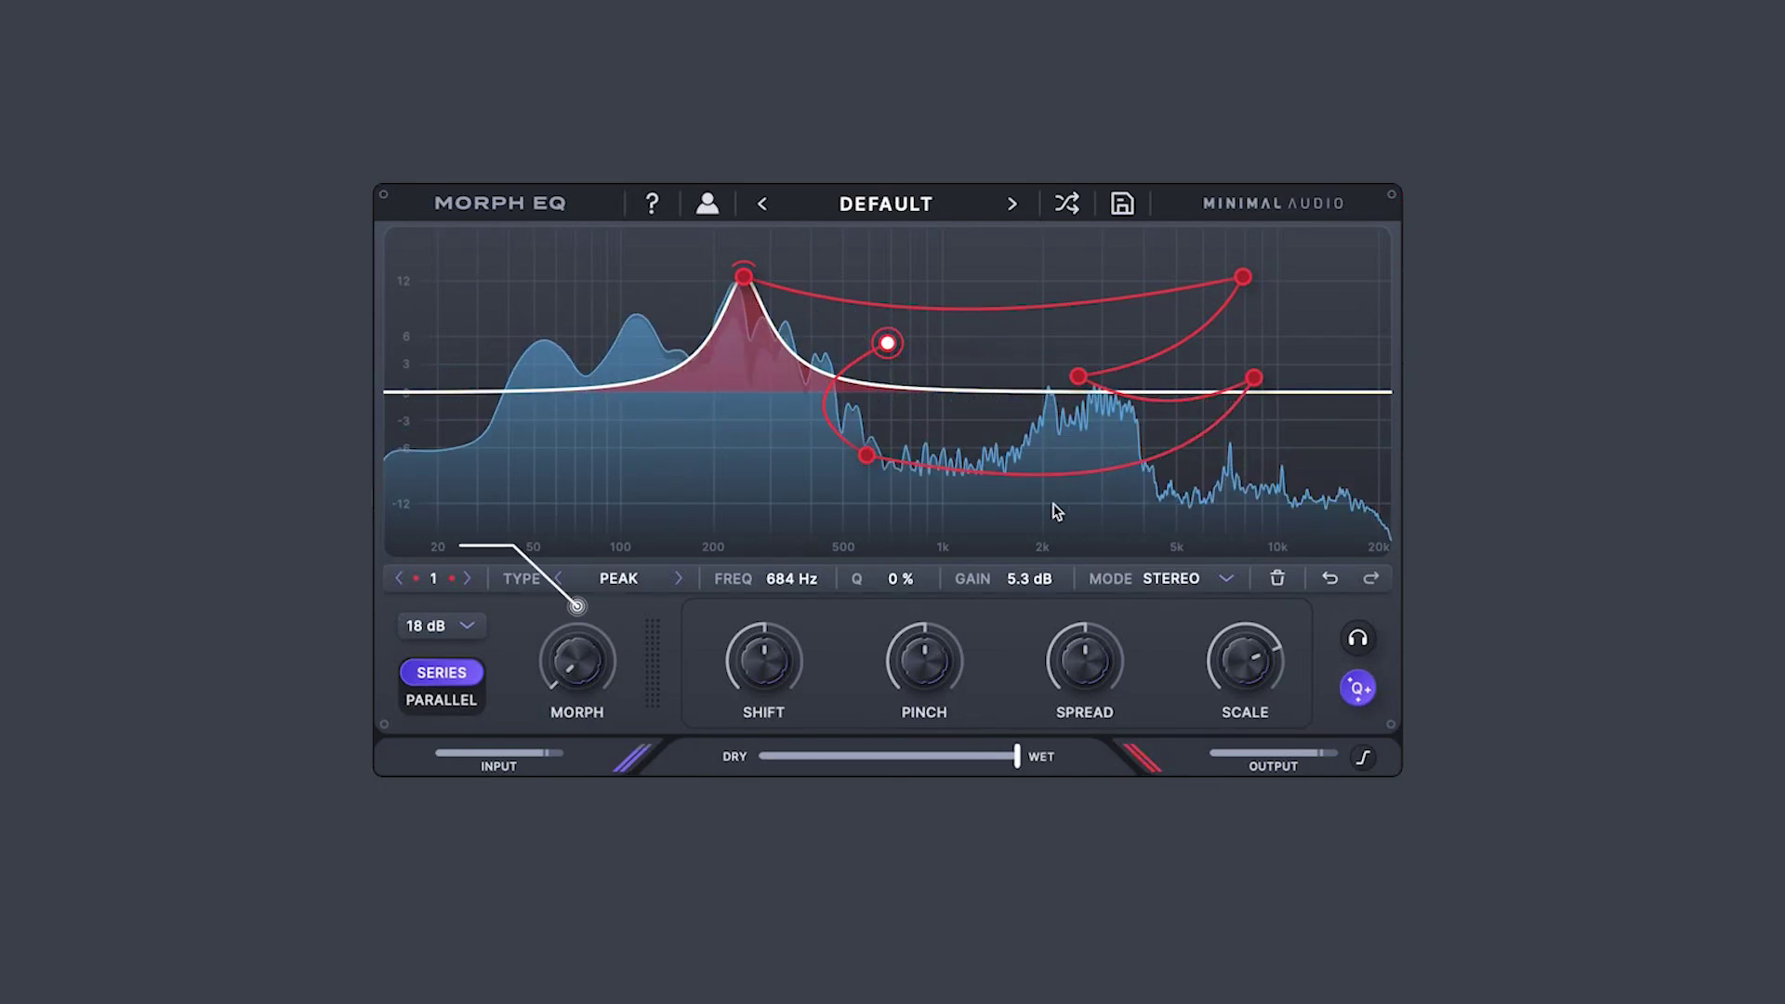
drag(576, 669, 597, 400)
- Load the Beatwaves preset from the morphing presets
click(934, 206)
mouse_move(918, 273)
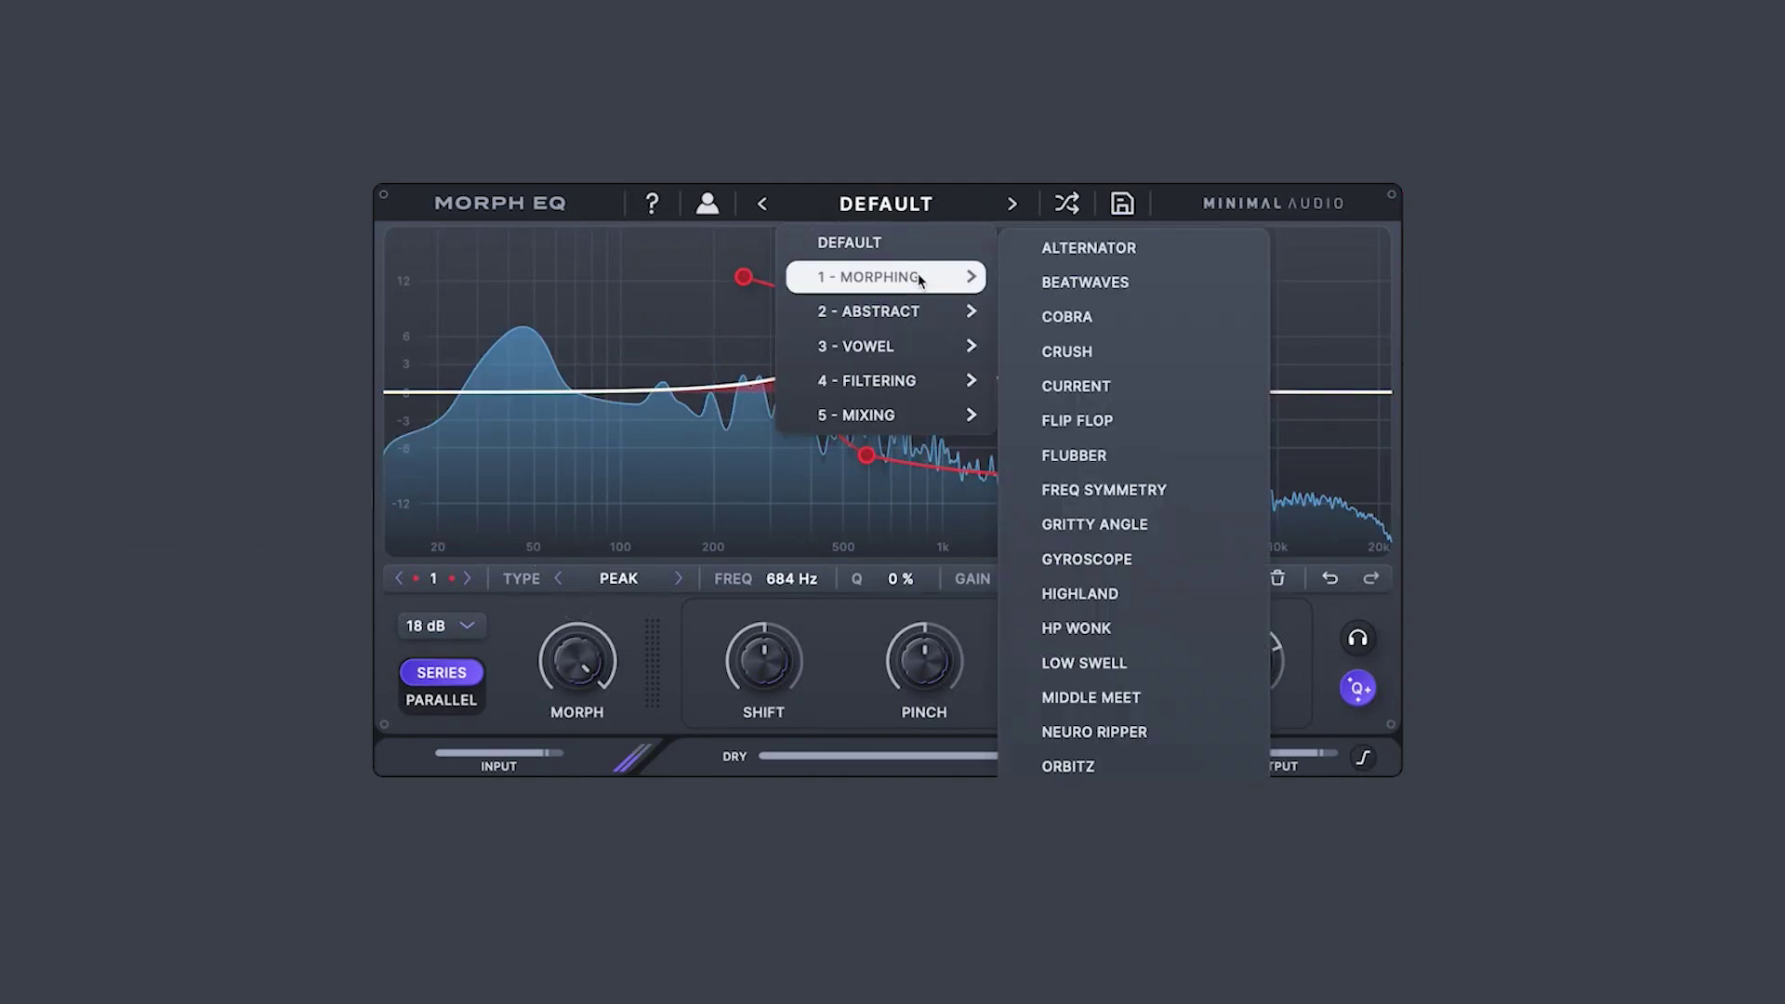
click(1065, 283)
- Sweep the morph amount up, back down to 14 %, then up to 72 %
drag(580, 642, 584, 563)
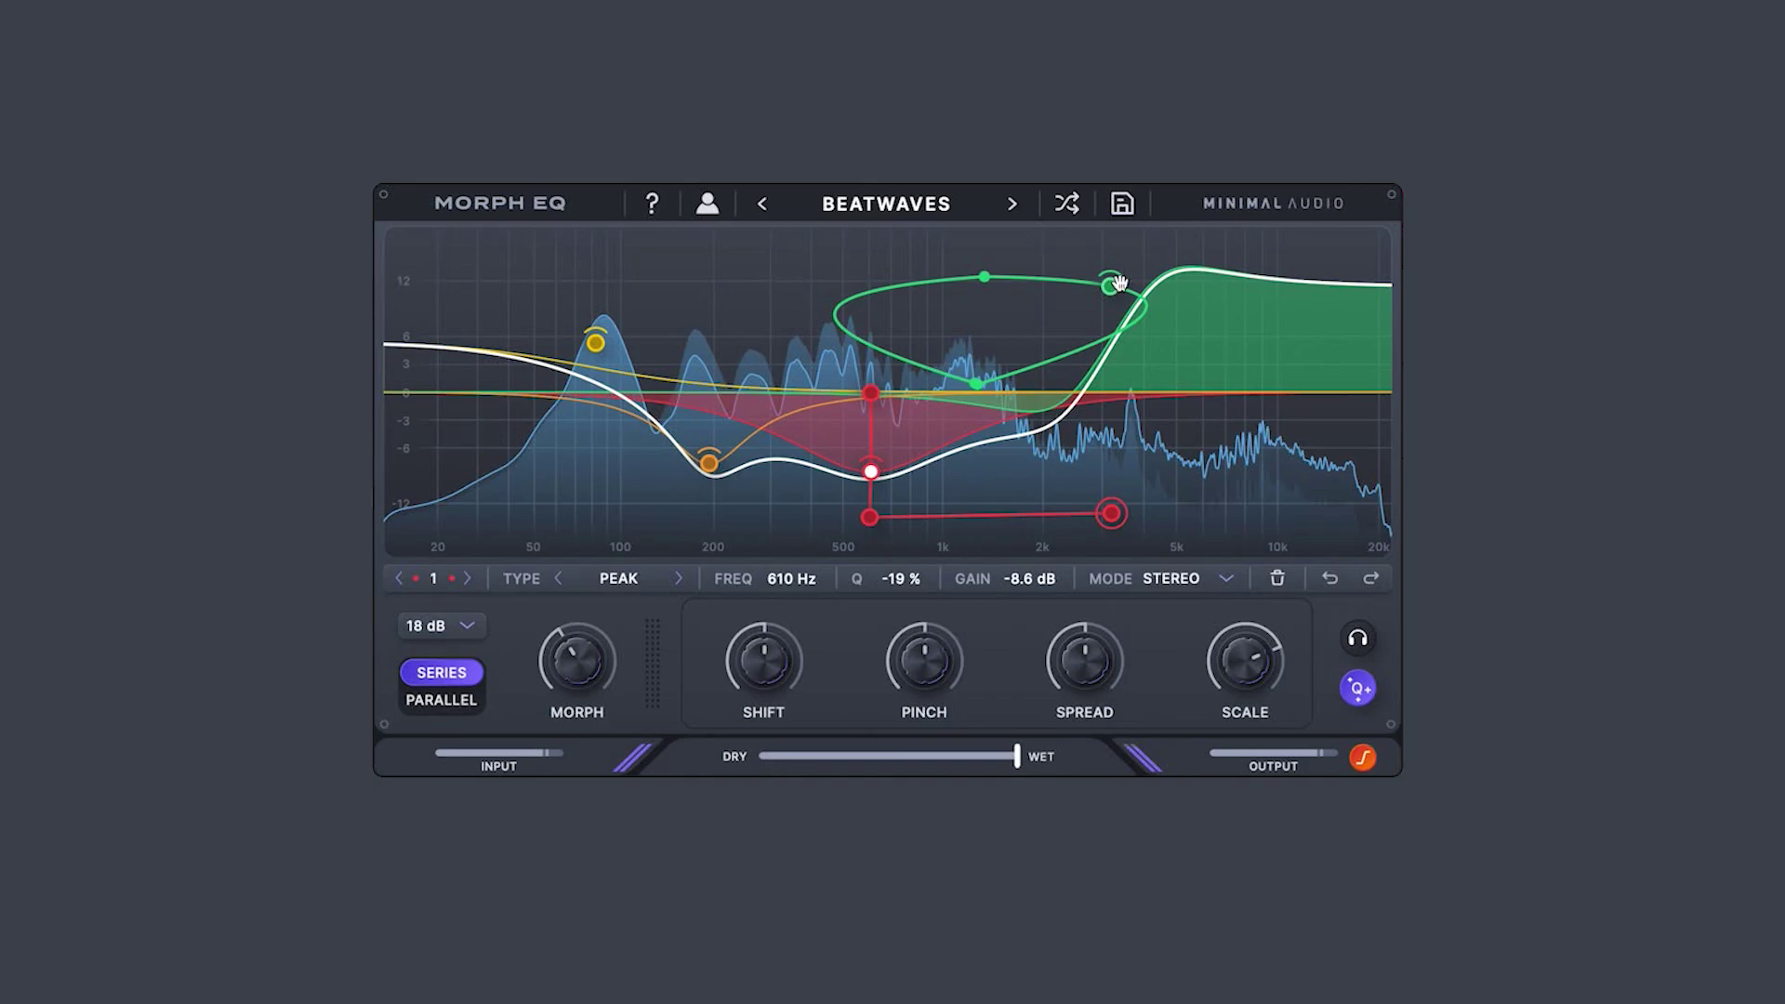
mouse_move(569, 635)
drag(567, 630, 586, 697)
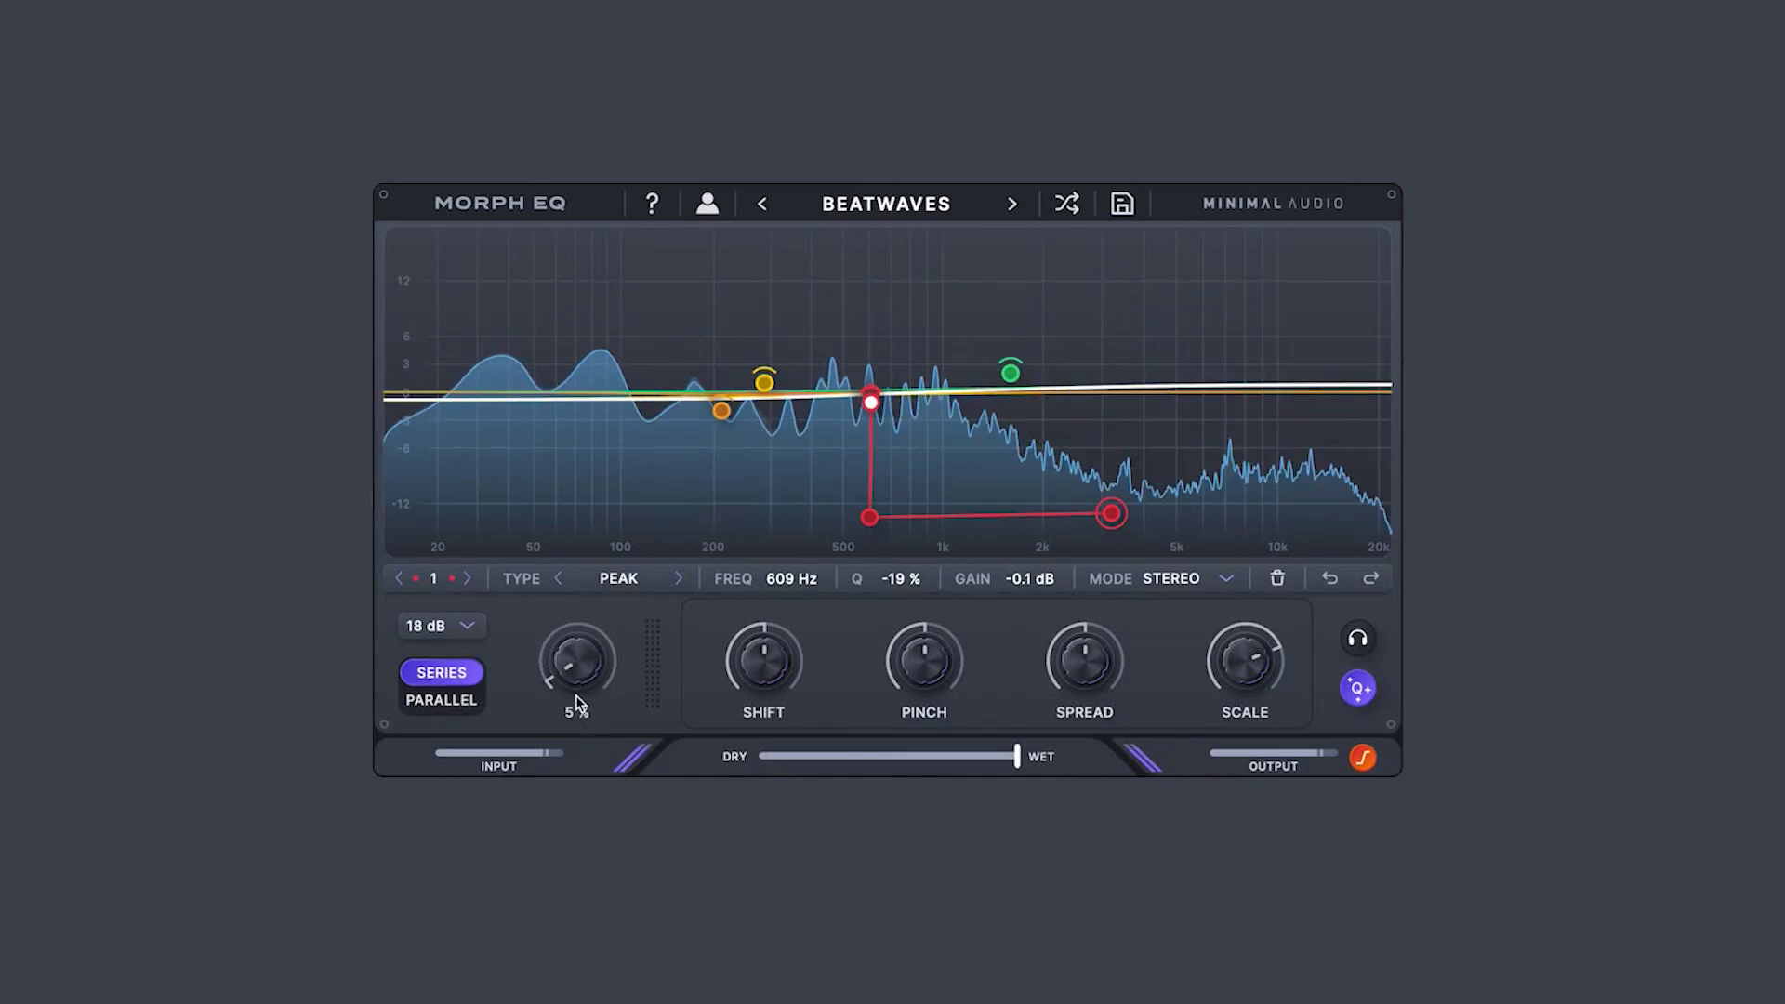
mouse_move(576, 704)
mouse_down()
mouse_move(618, 598)
mouse_move(549, 526)
mouse_move(546, 415)
mouse_move(600, 607)
mouse_move(595, 642)
mouse_move(554, 511)
mouse_move(598, 726)
mouse_up()
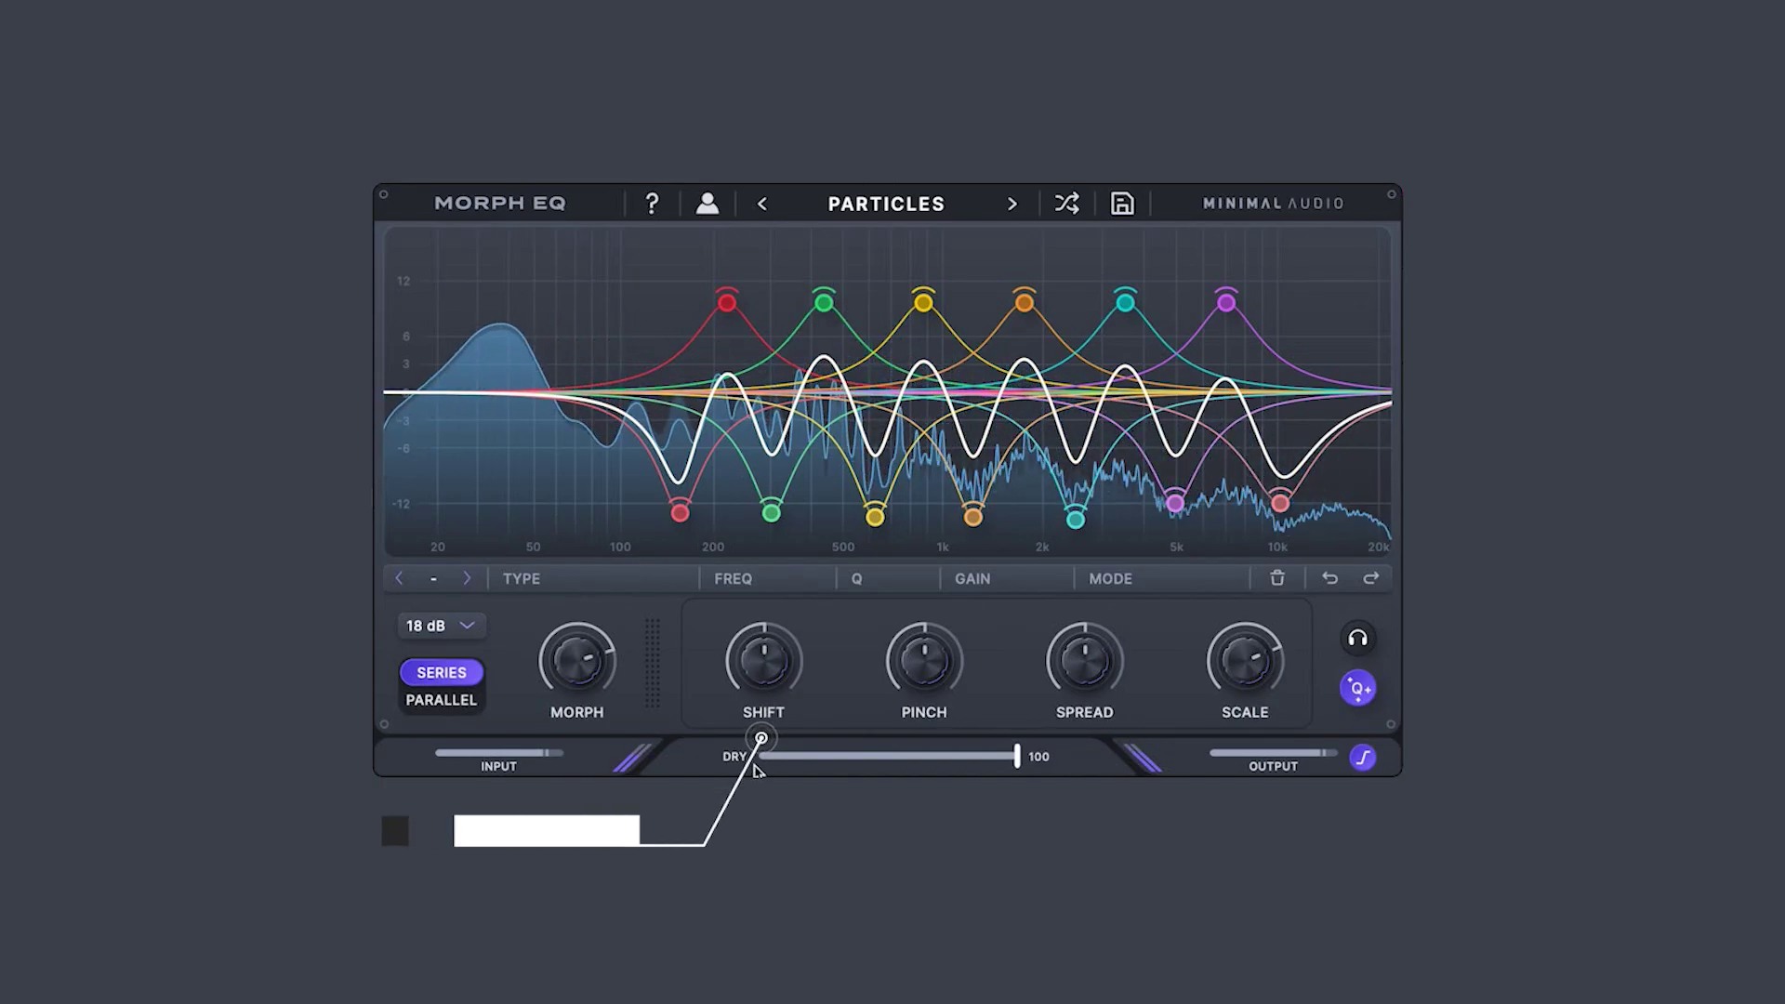
- Shift the bands lower and reset shift to 0 %, then raise pinch to 55 %
mouse_move(768, 693)
mouse_down()
mouse_move(779, 728)
mouse_move(776, 646)
mouse_move(779, 682)
mouse_up()
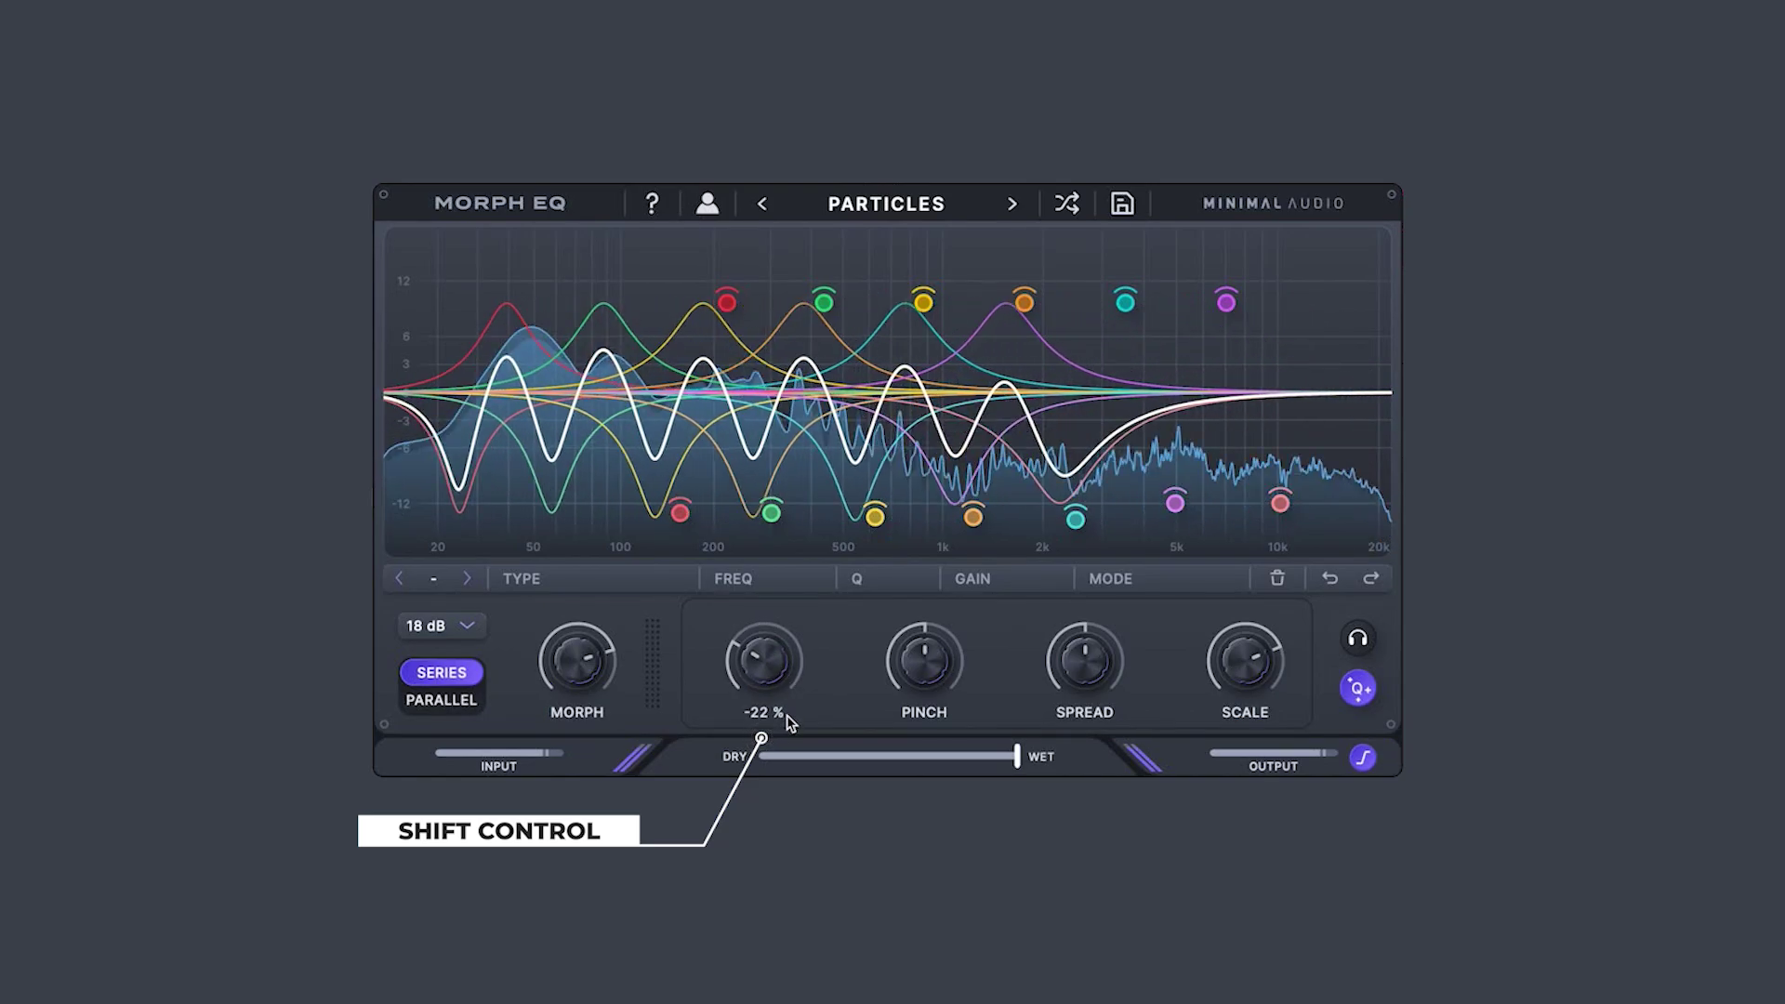
double_click(772, 680)
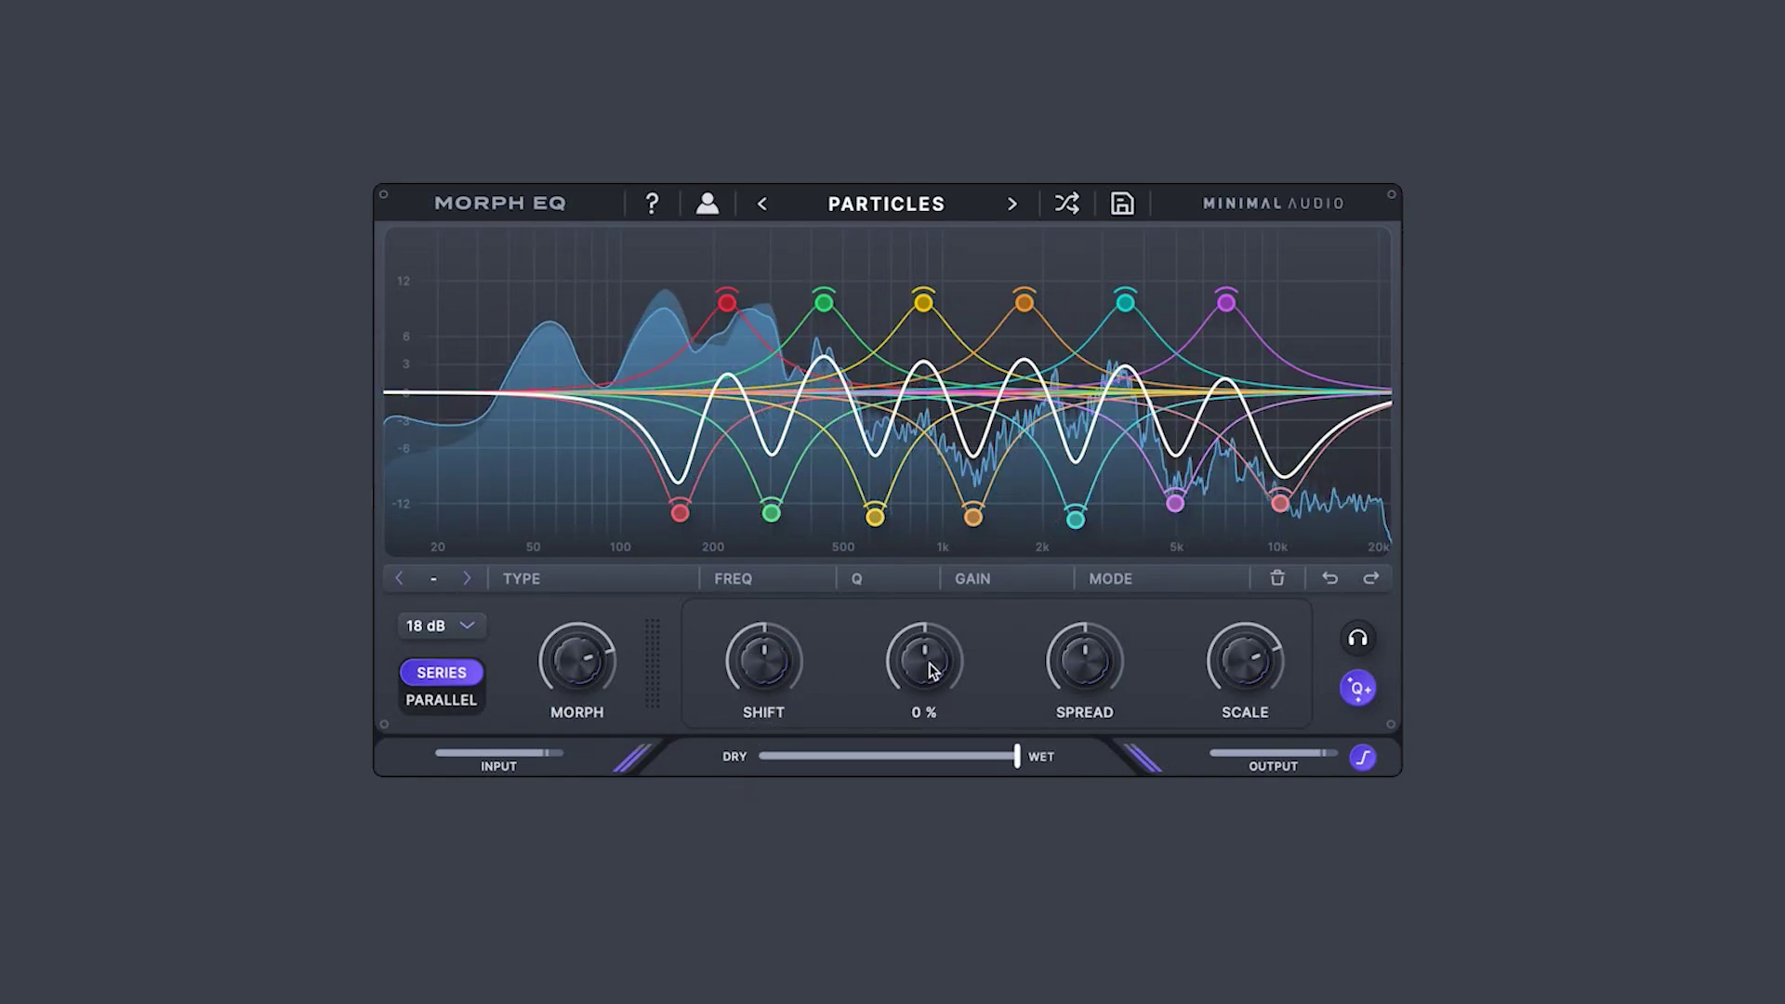
drag(951, 740, 925, 659)
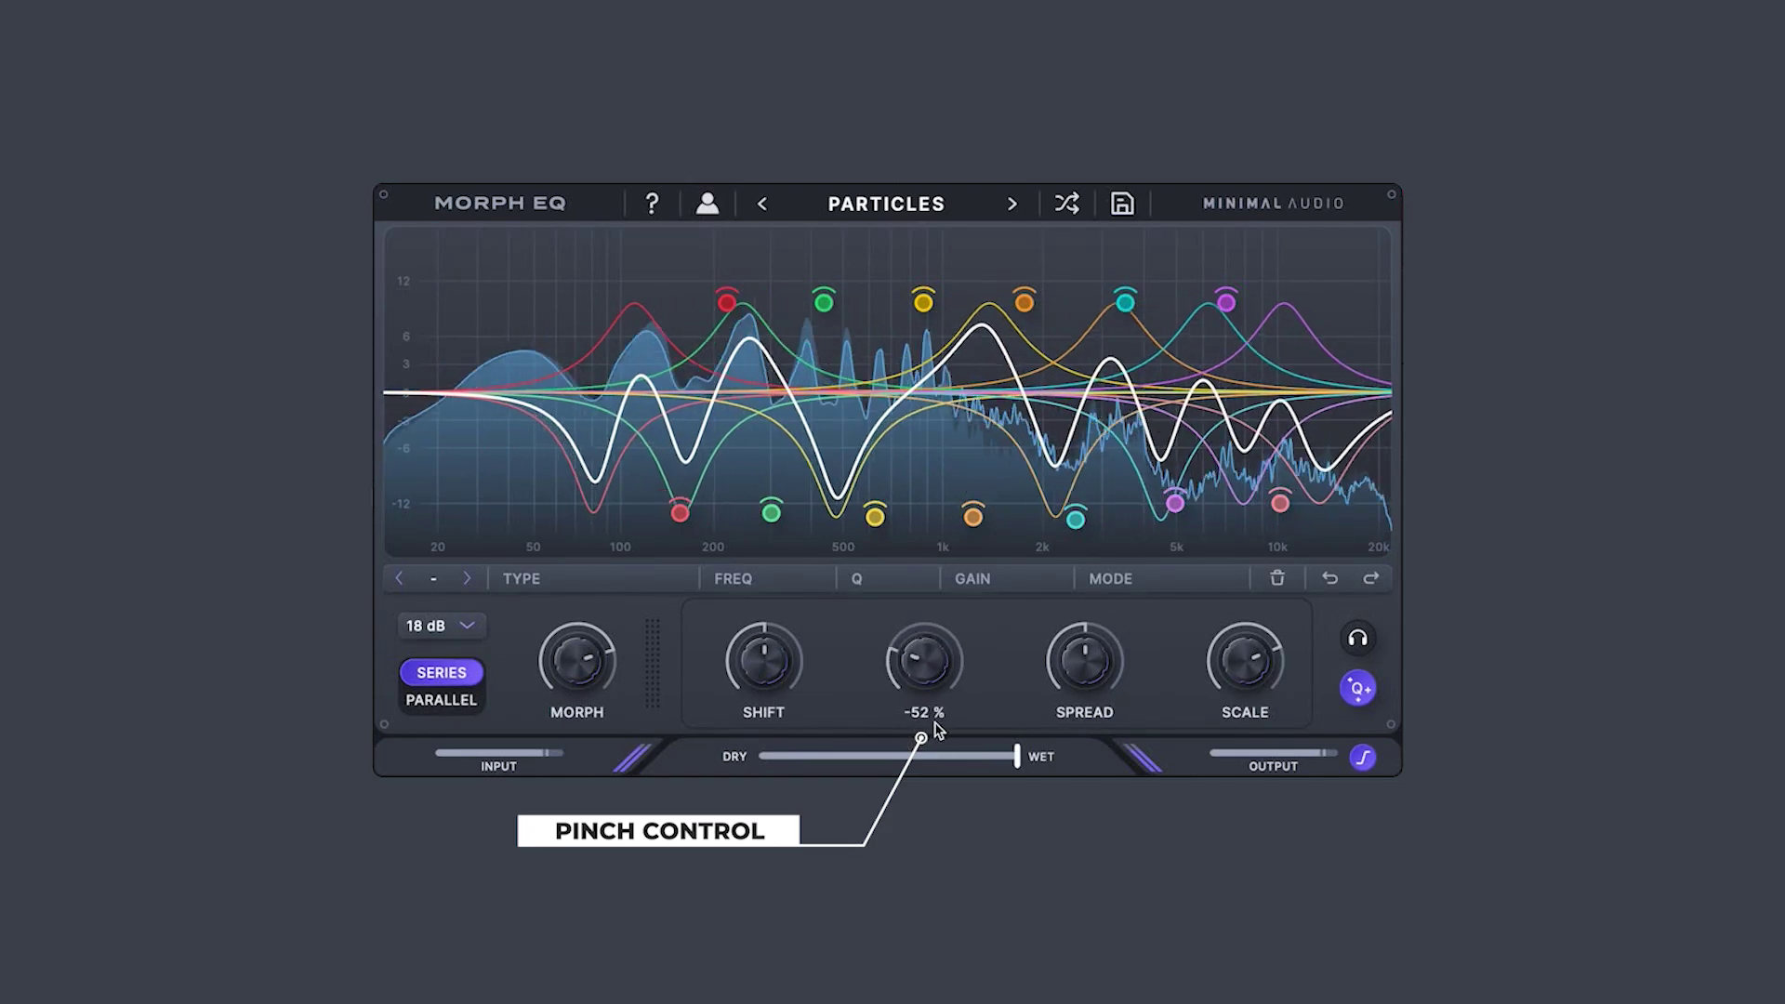
drag(924, 655, 936, 690)
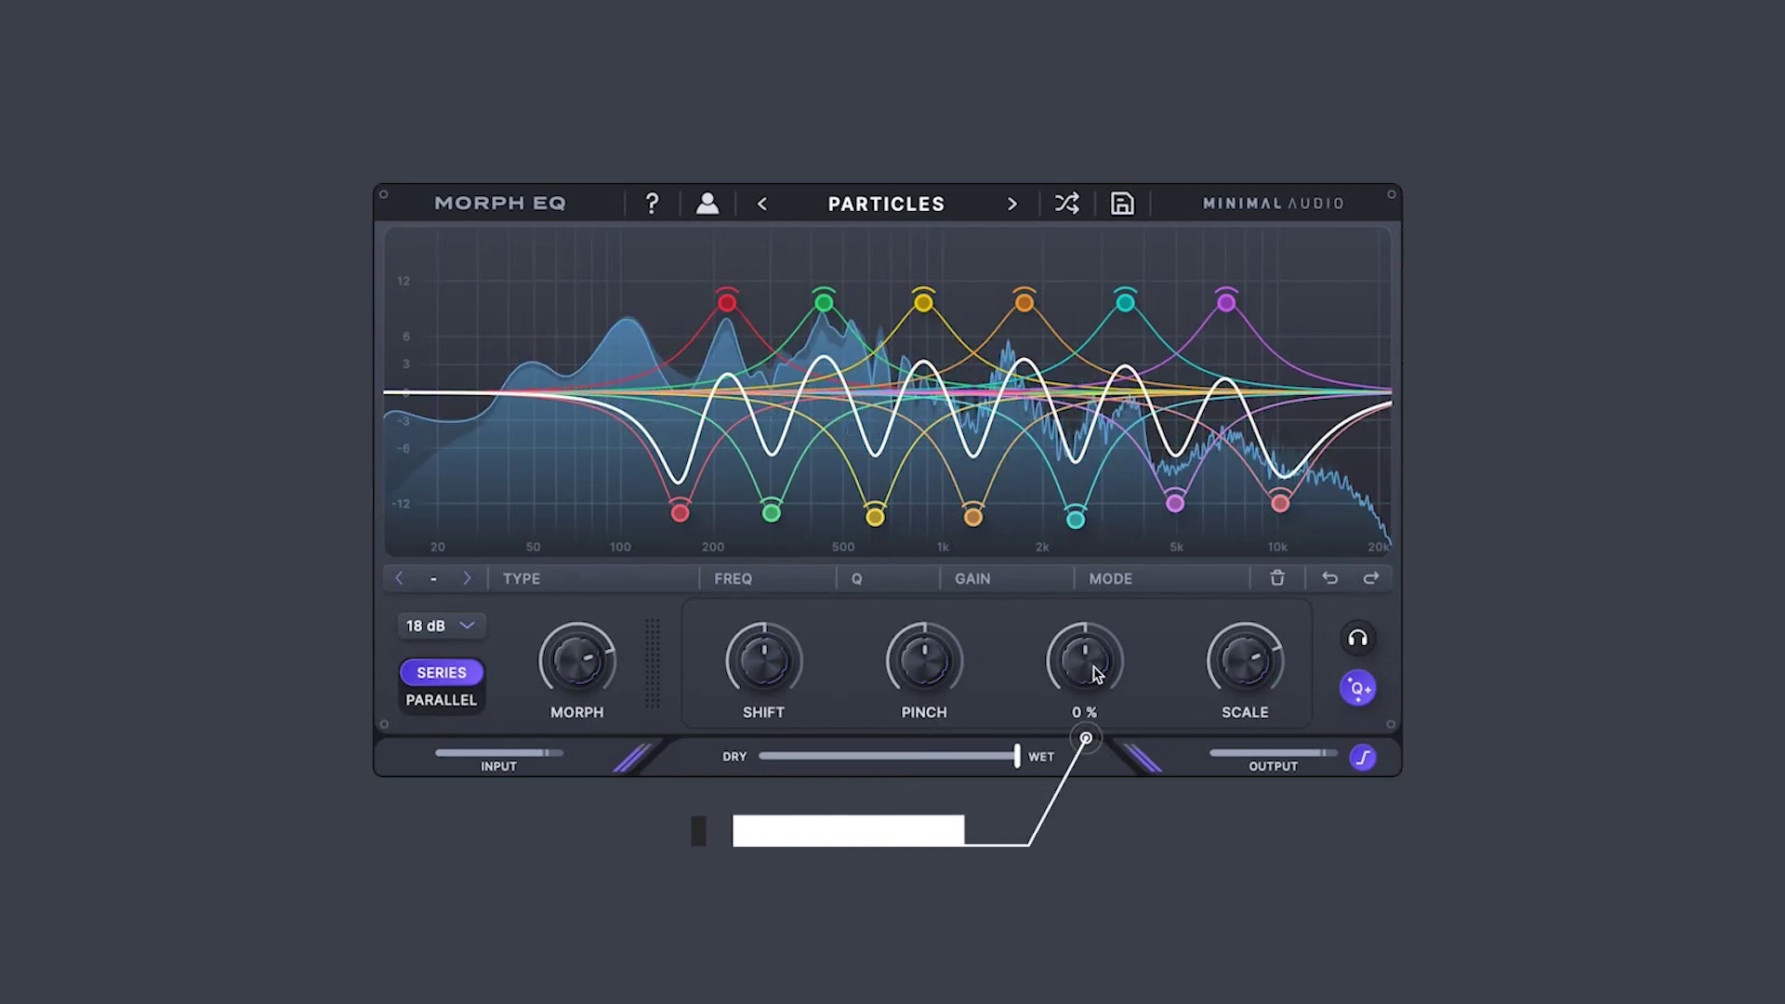
- Spread the bands to -28 % and reset spread, then shrink and restore the gain scale
drag(1084, 678, 1088, 642)
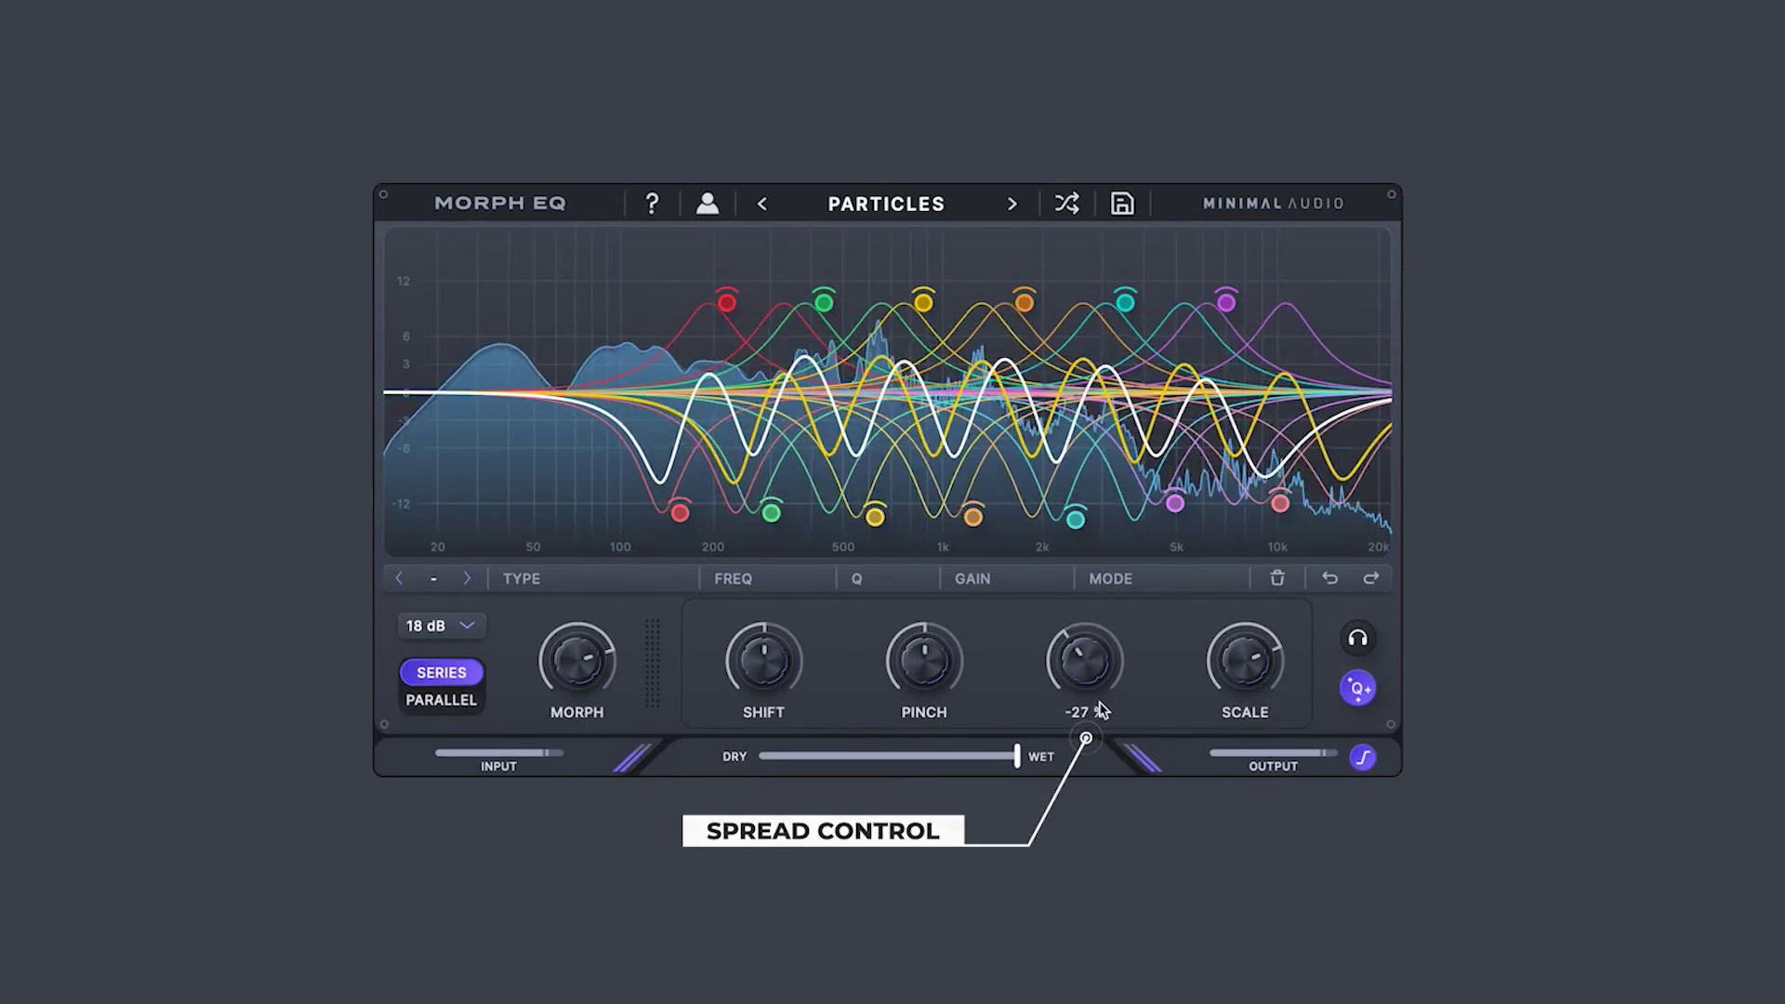
drag(1101, 711, 1101, 709)
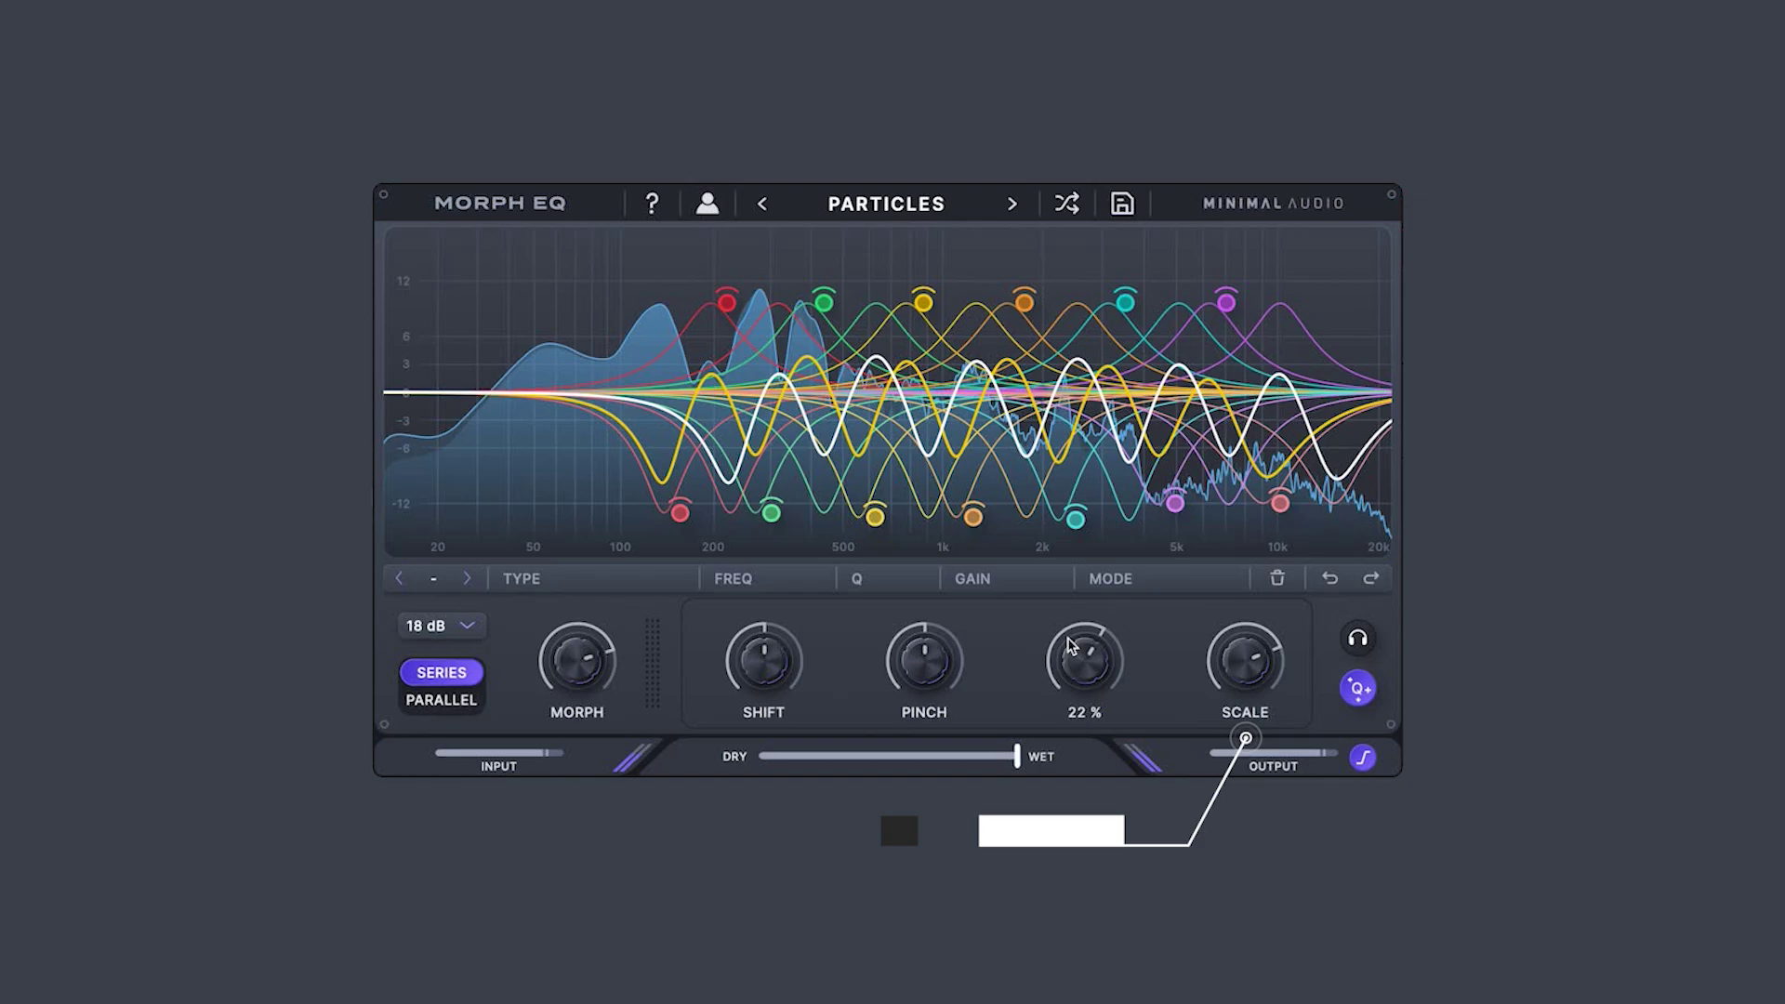
double_click(1071, 646)
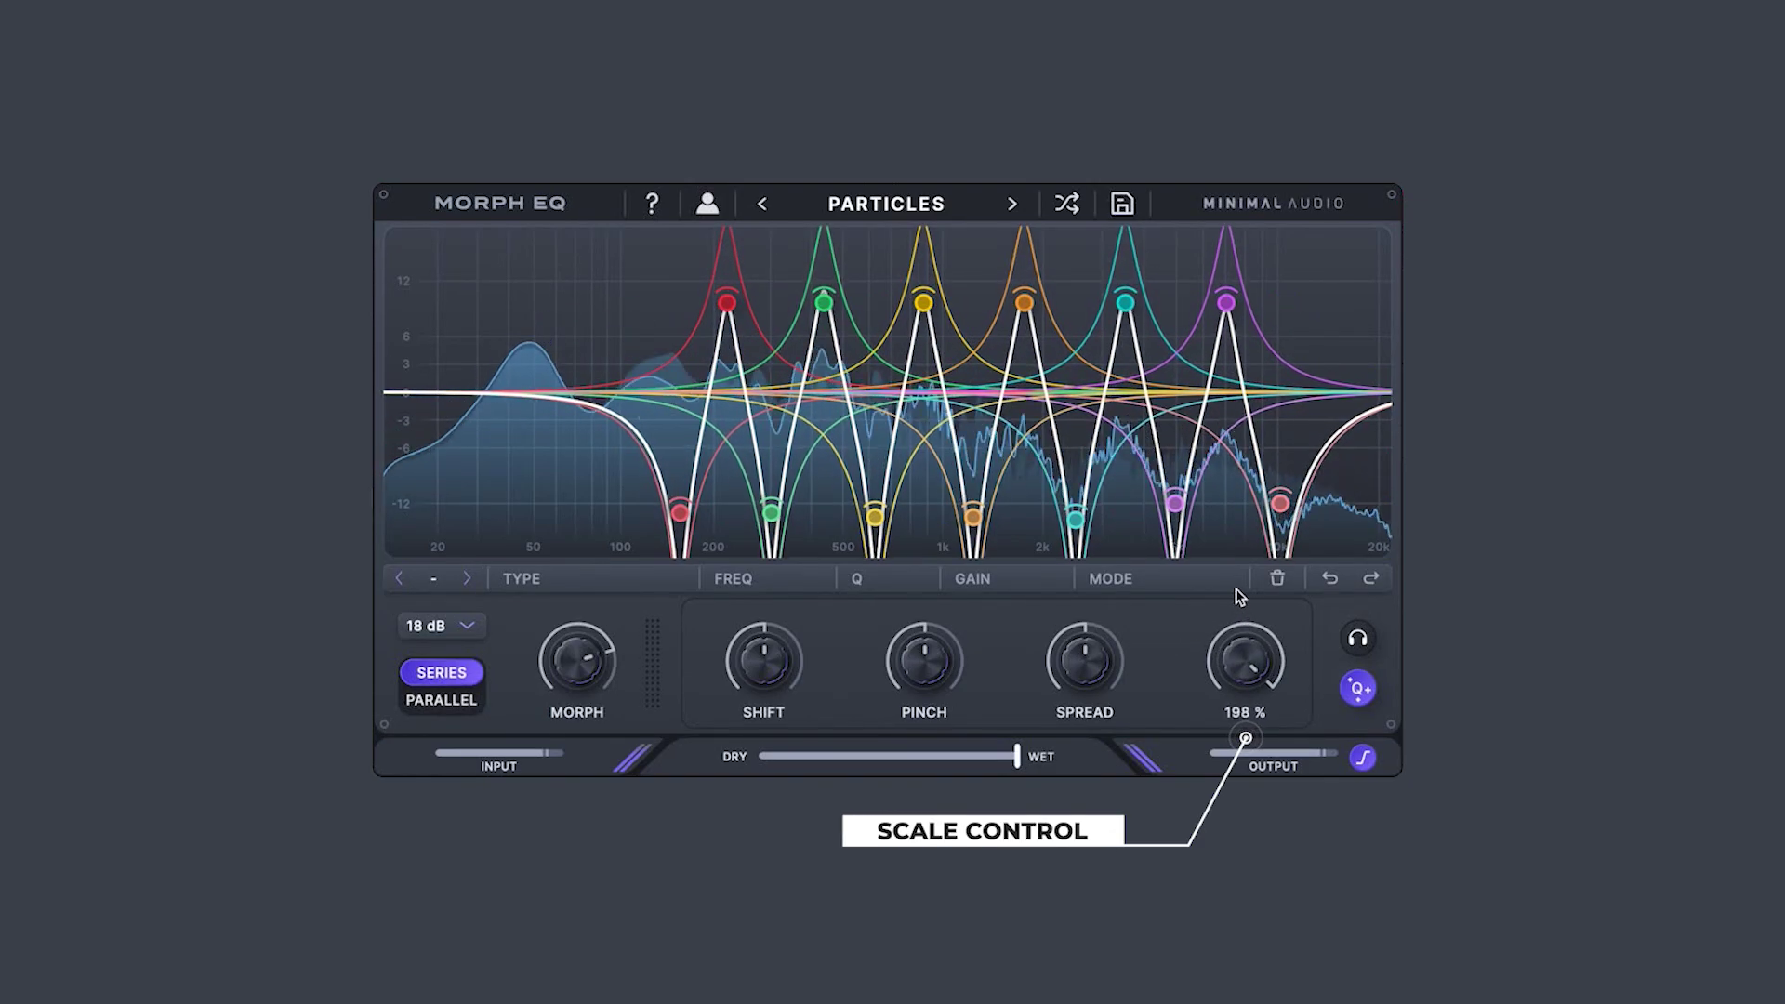
drag(1244, 623, 1252, 684)
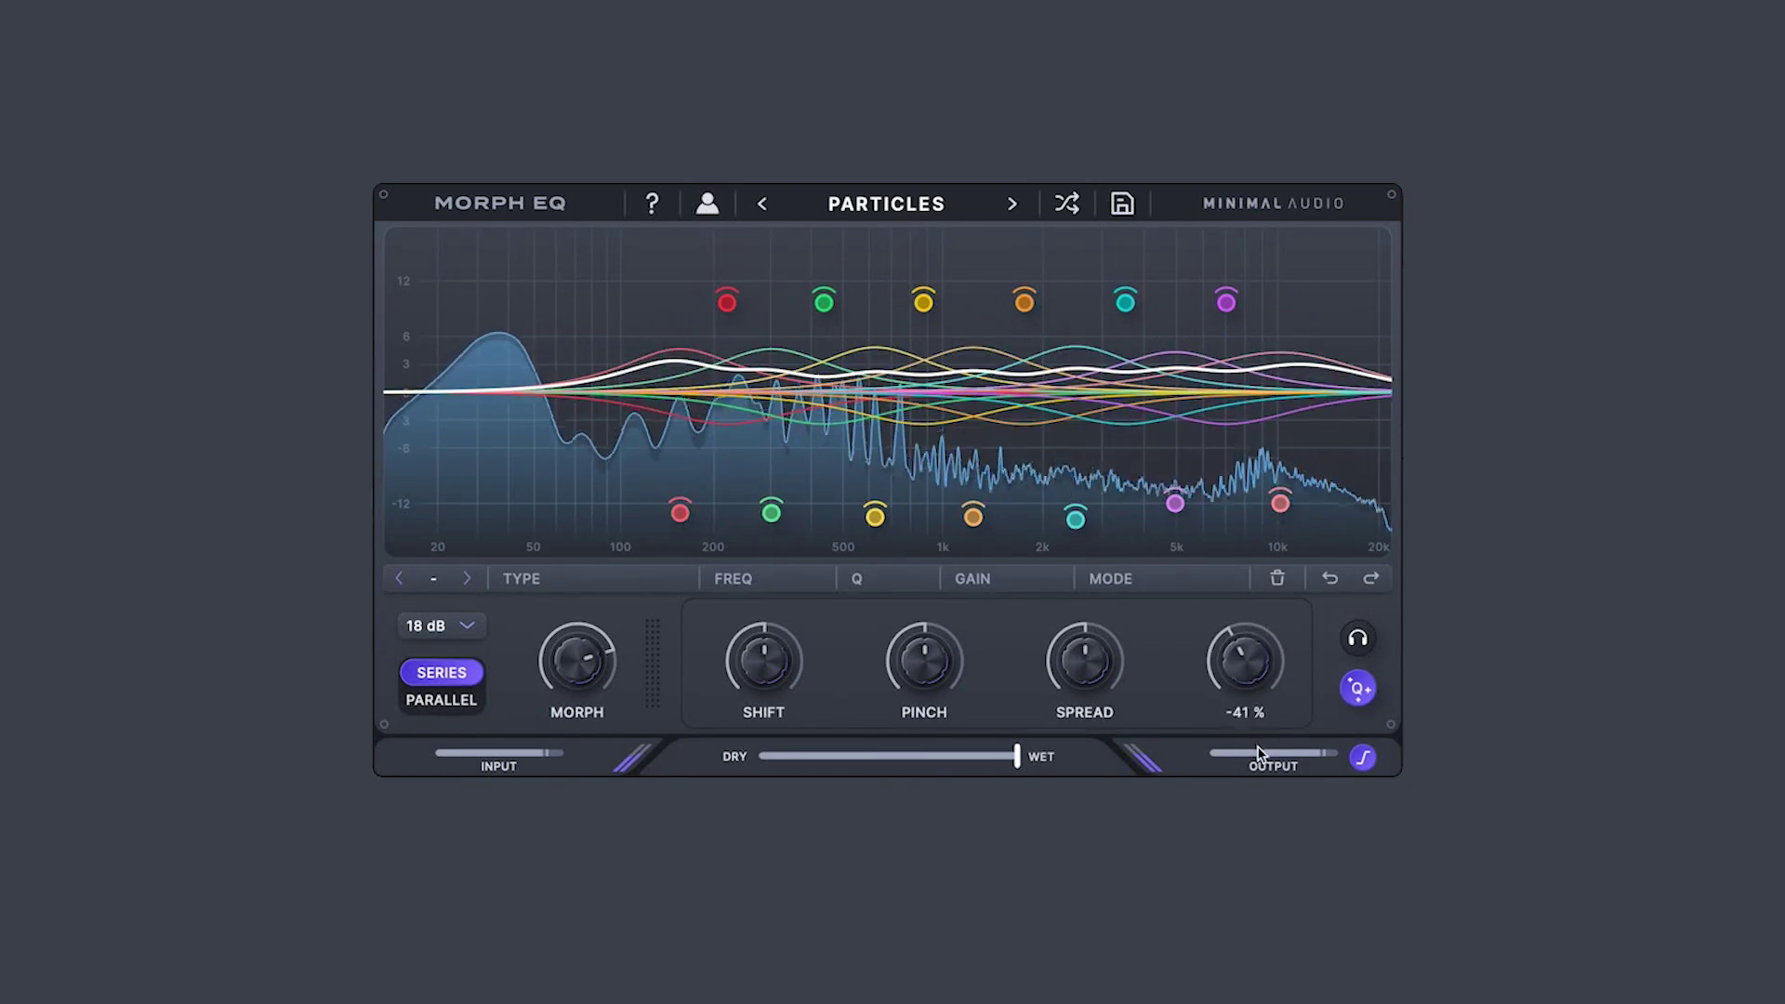
drag(1238, 791, 1237, 774)
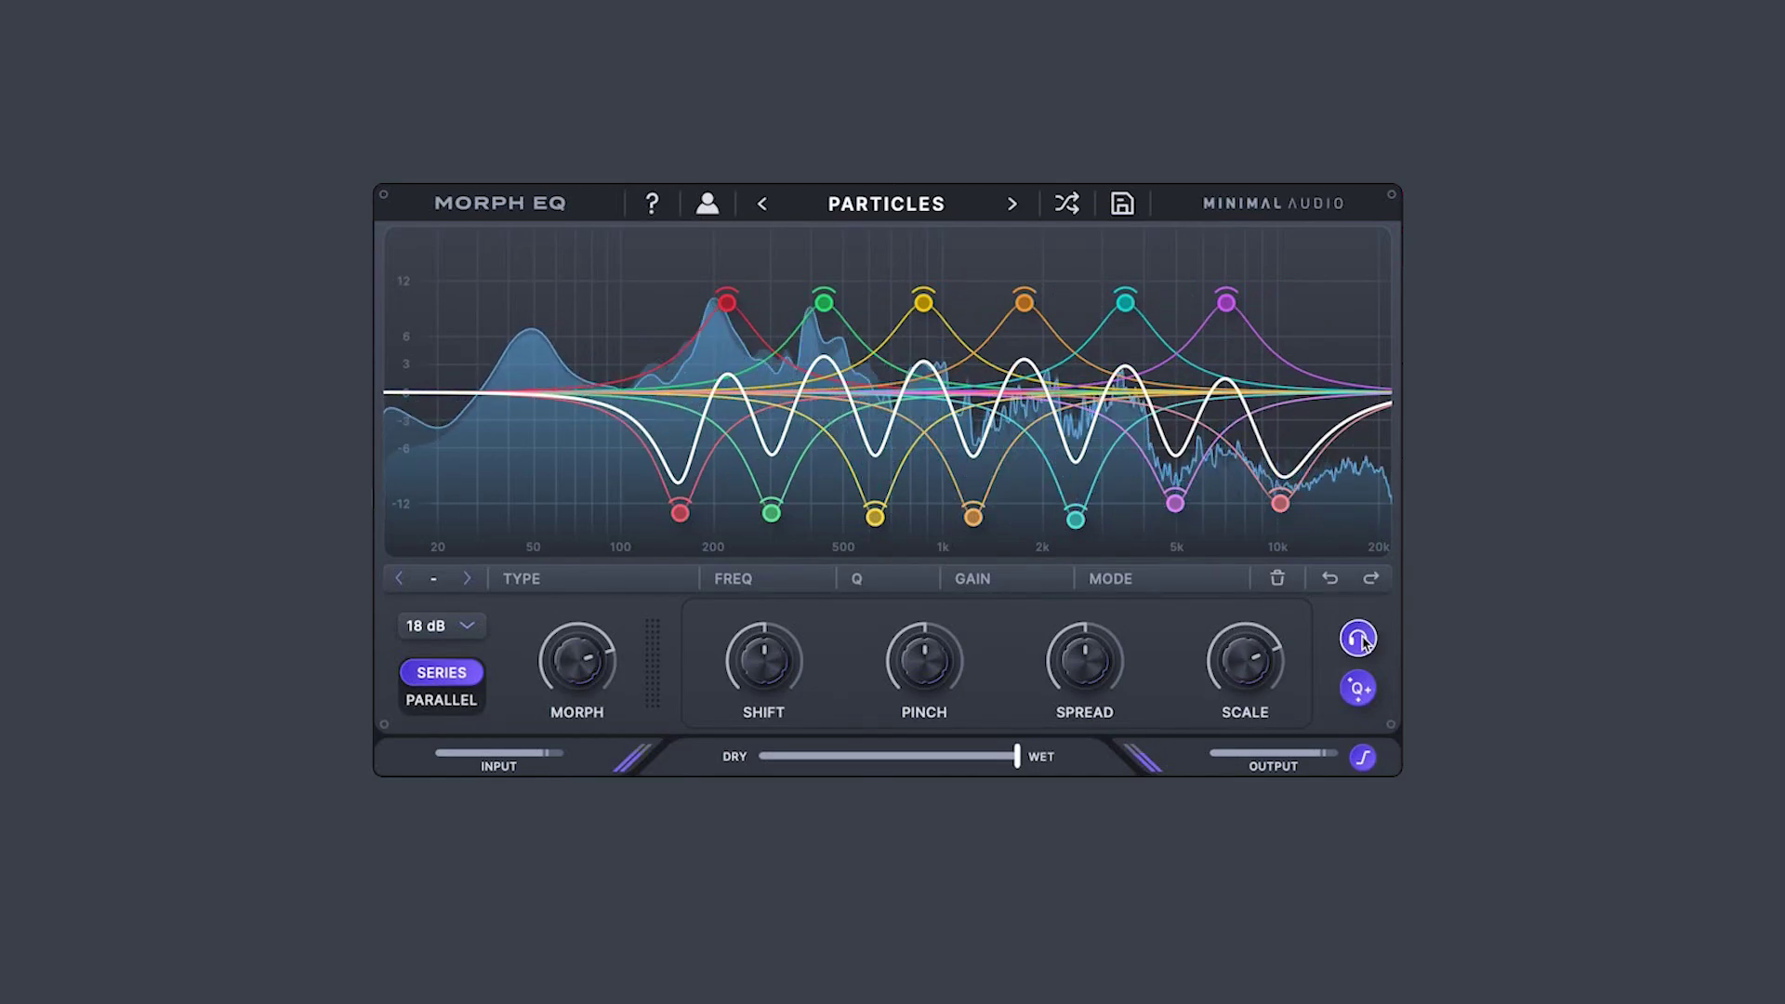
- Boost the purple band to about 15 dB near 7 kHz and press the Q+ button
drag(1232, 305, 1229, 240)
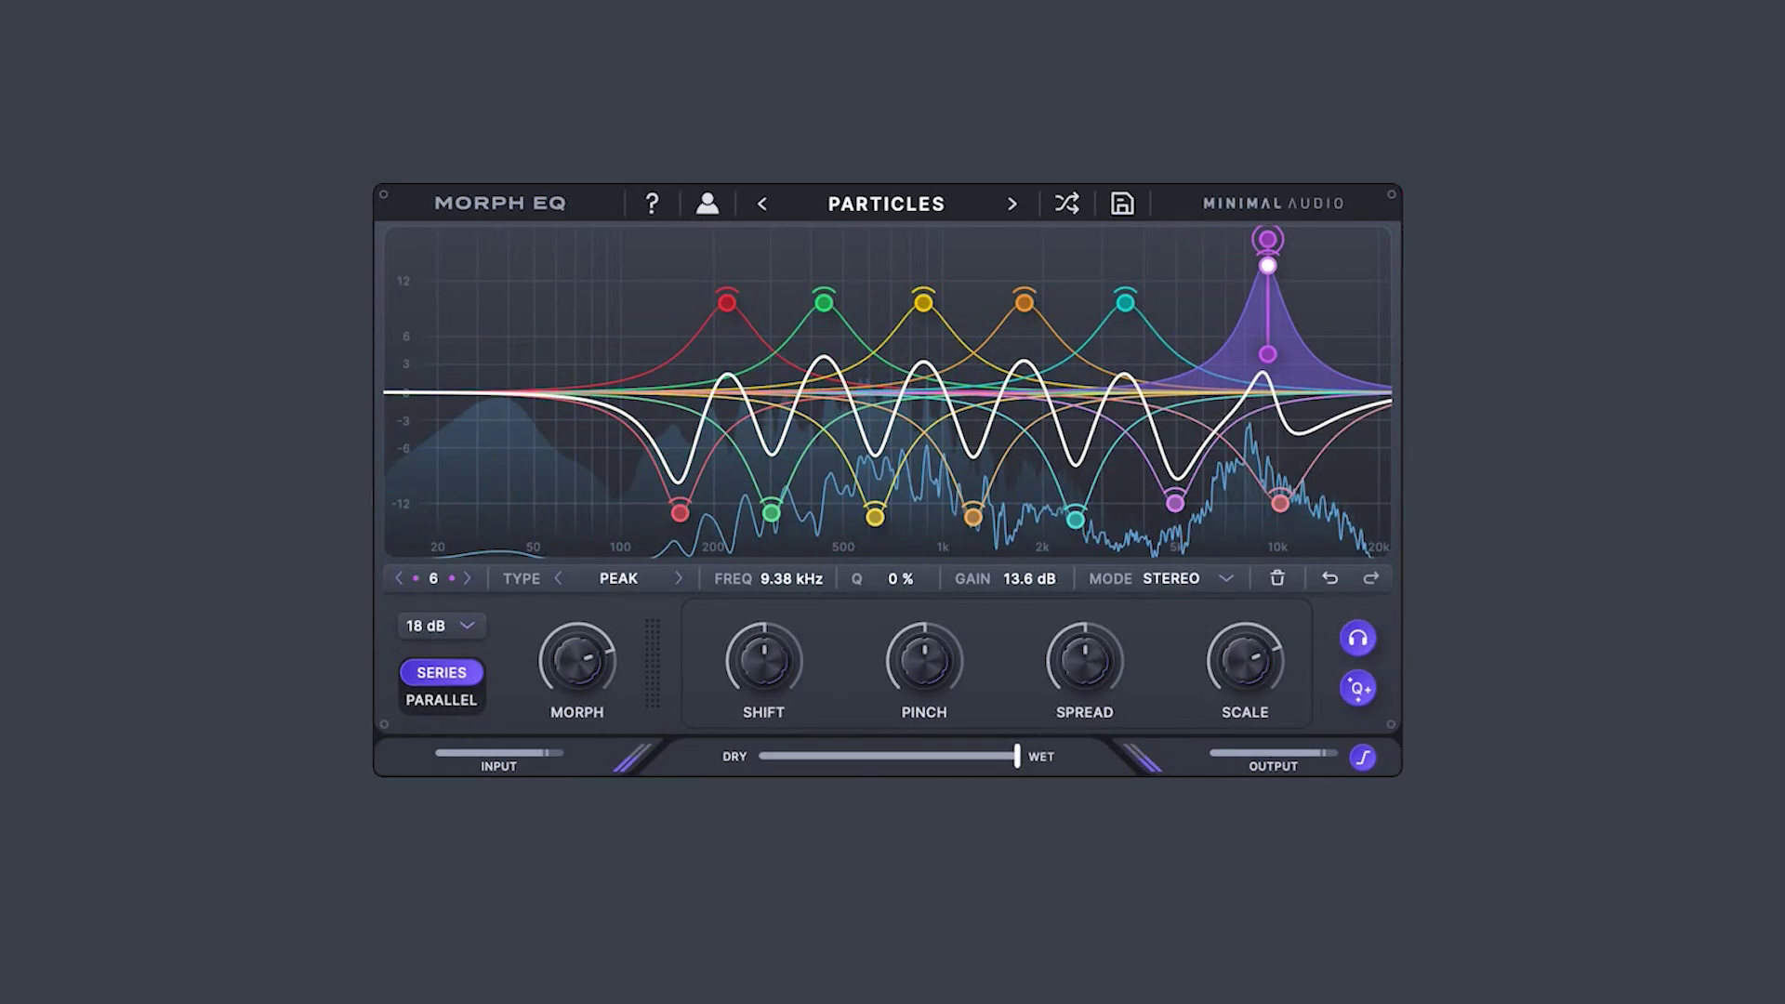
click(1360, 689)
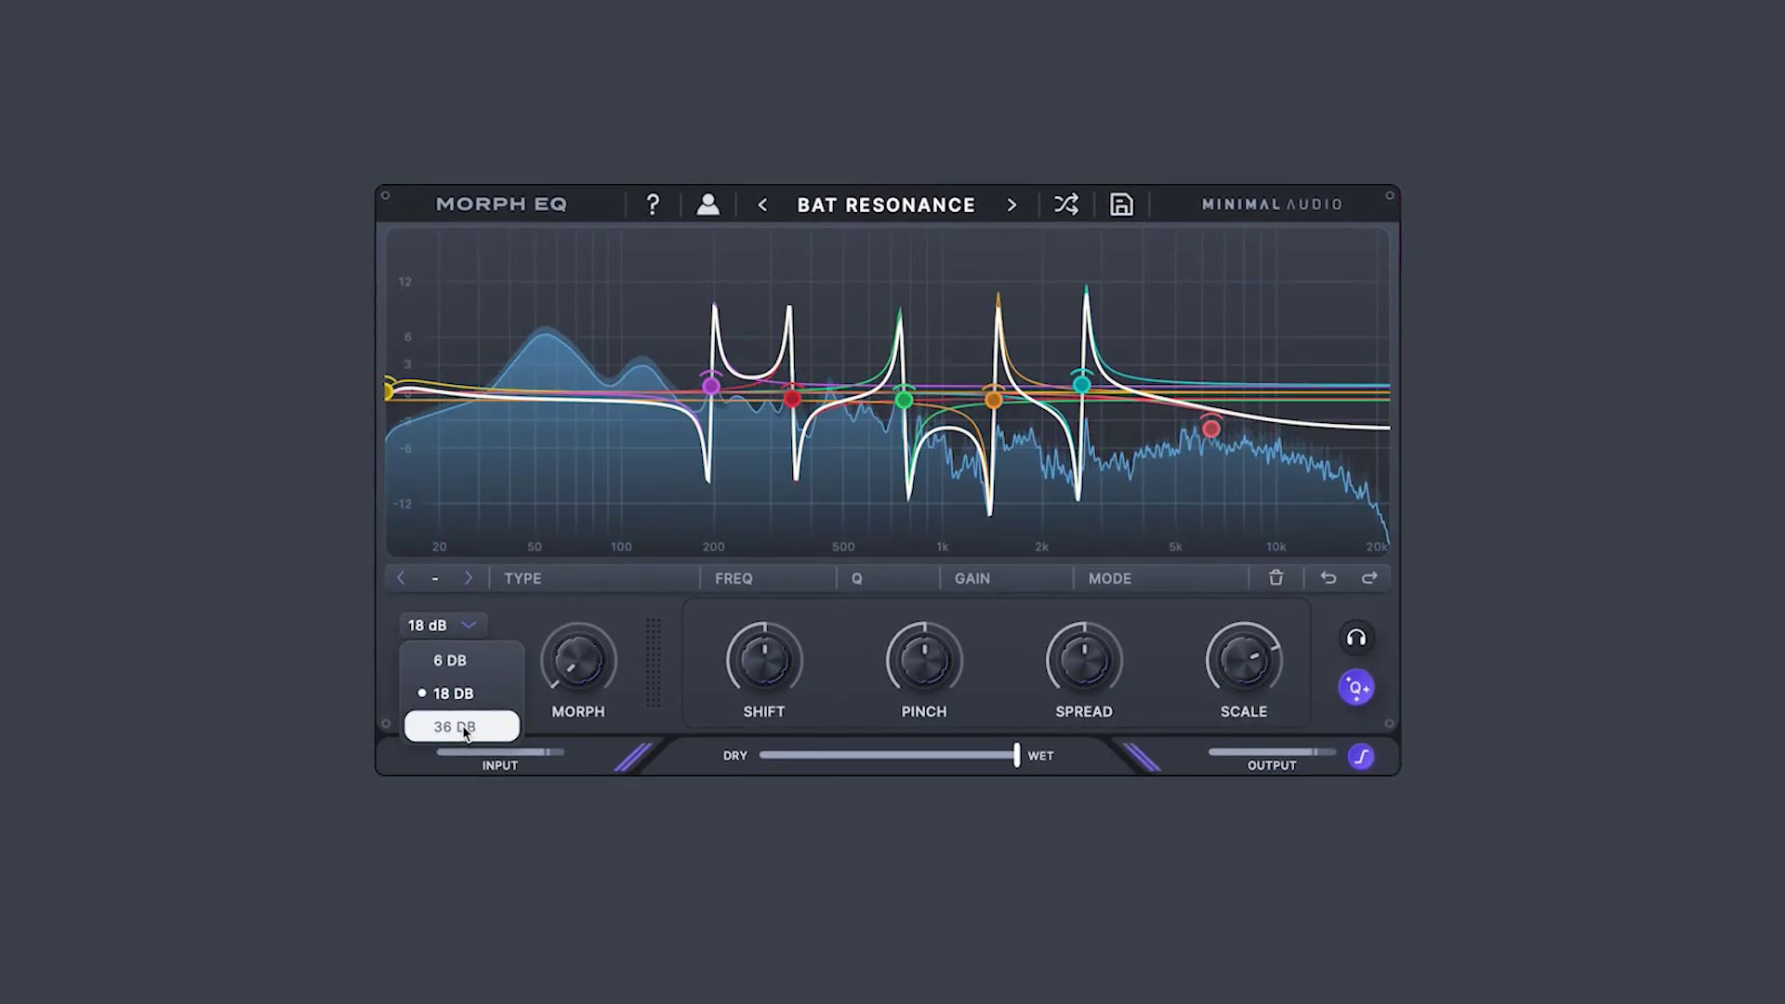
- Try 36 dB and 6 dB graph display ranges, finally settling on 18 dB
click(448, 725)
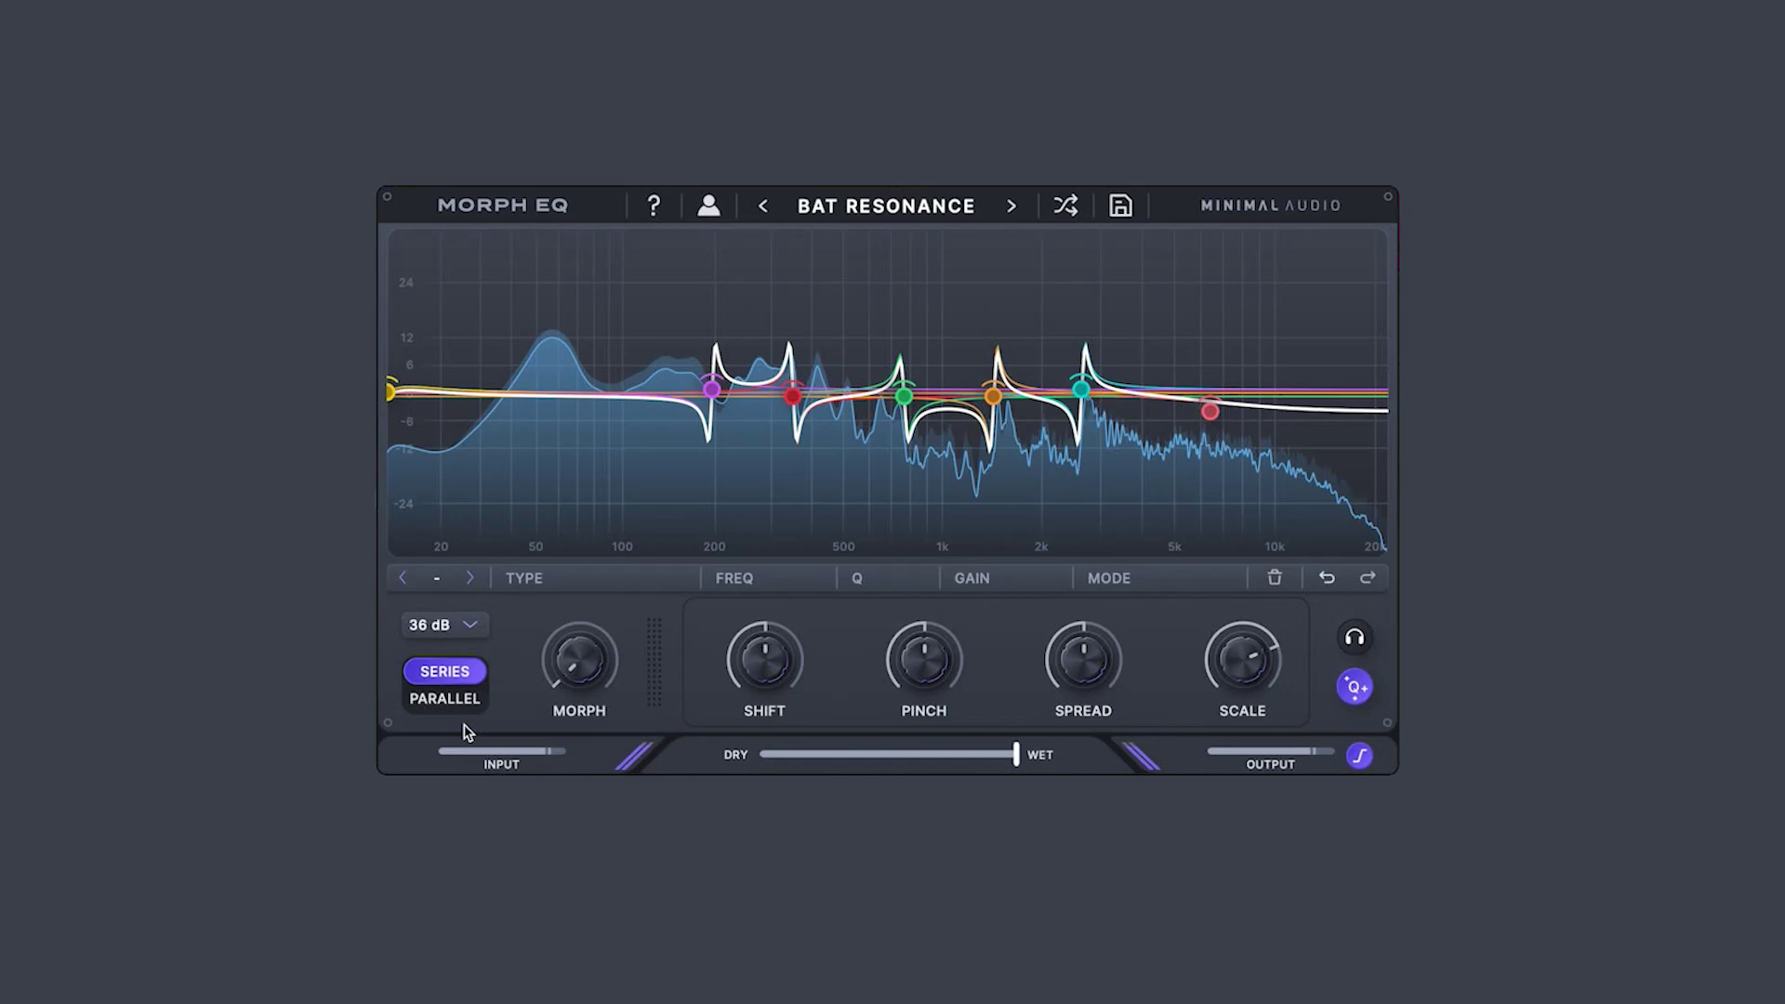
click(463, 631)
click(465, 652)
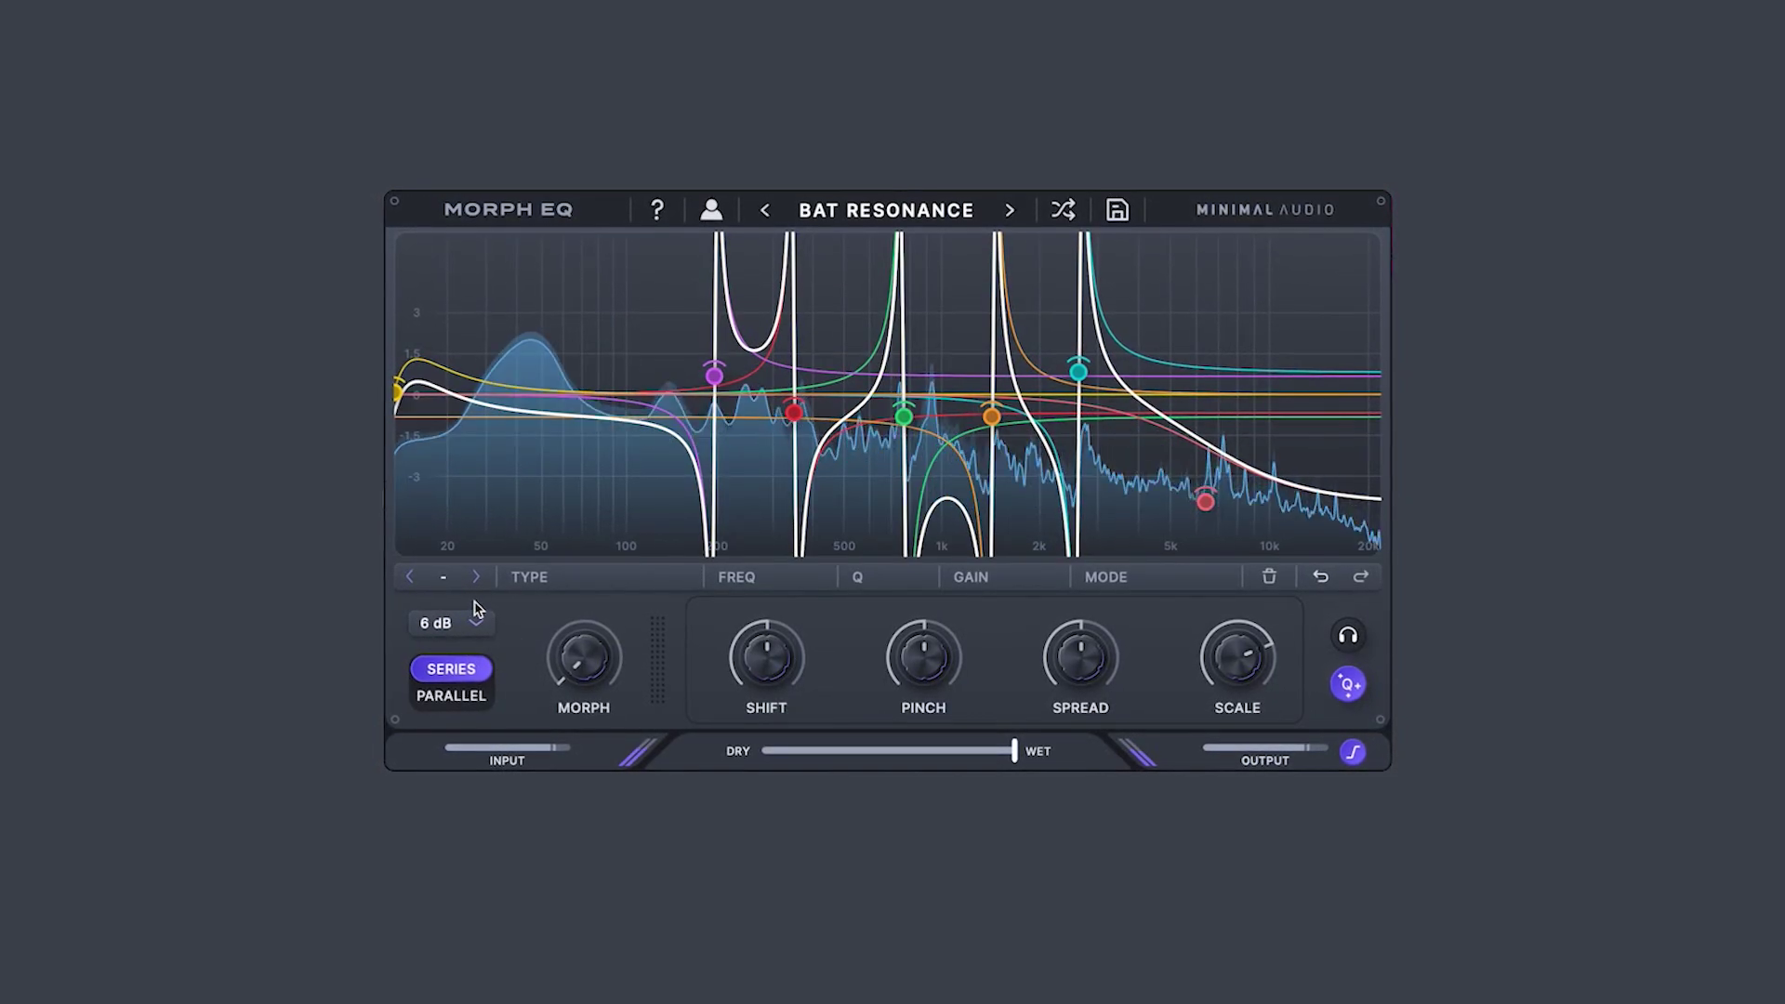
click(474, 638)
click(462, 689)
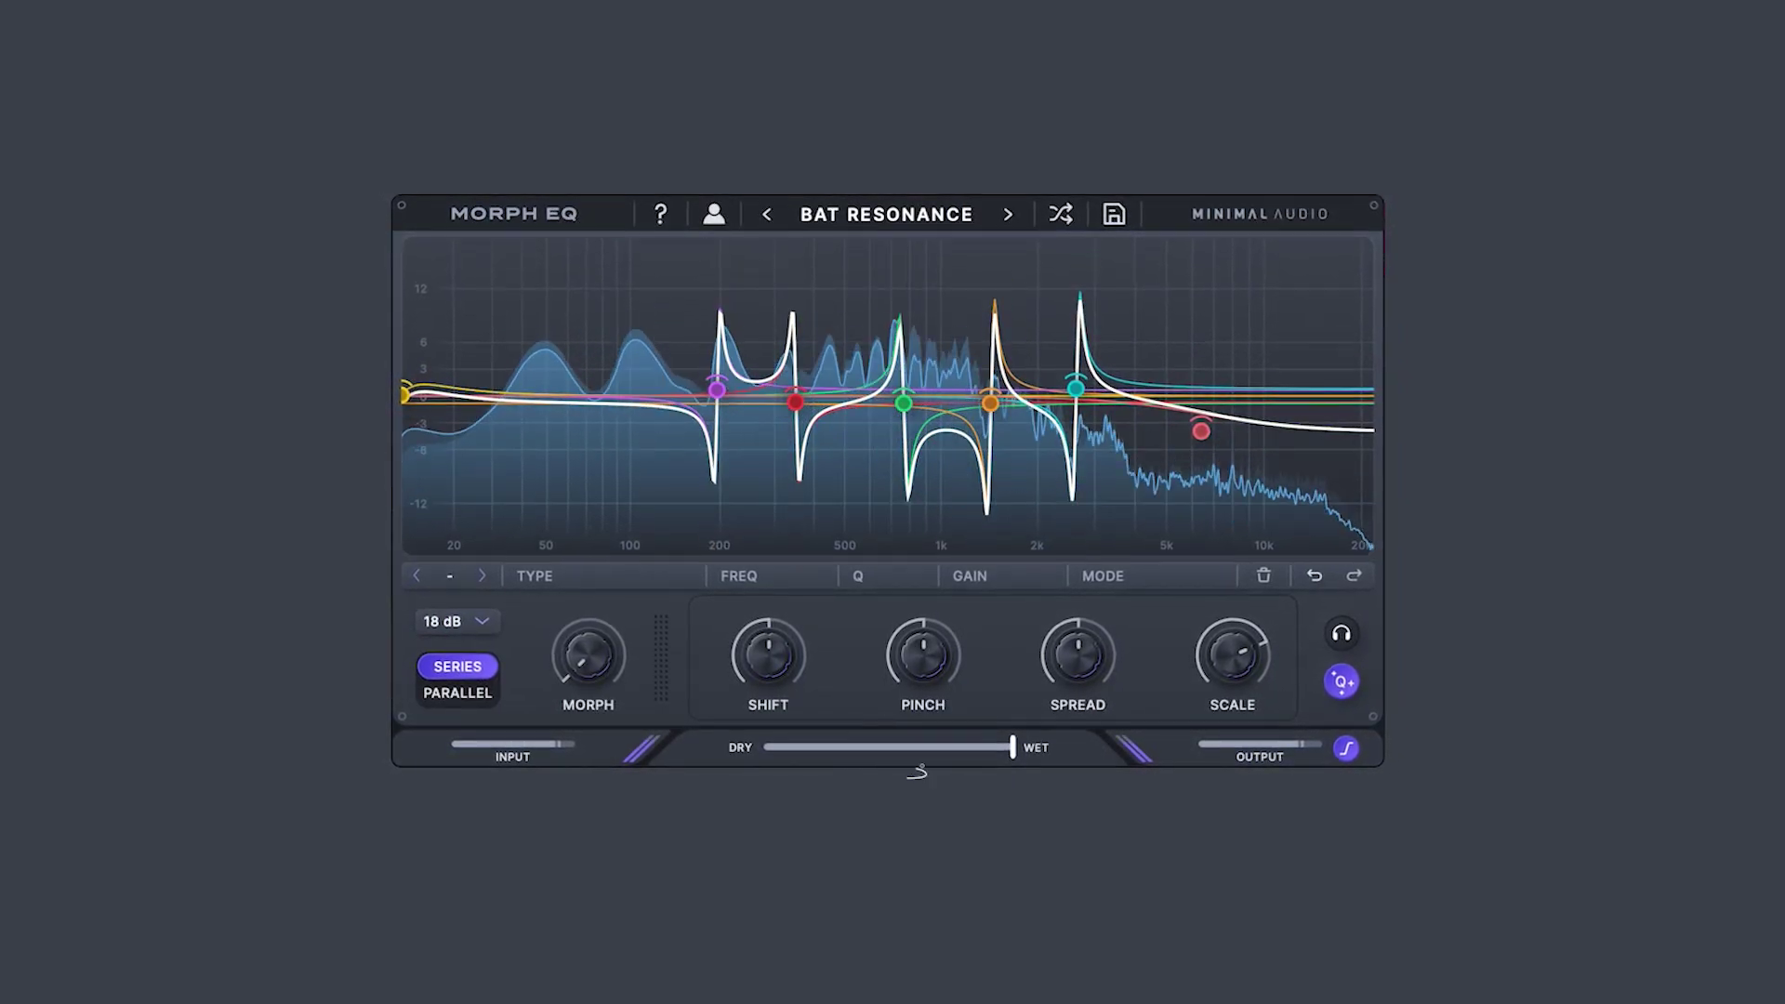